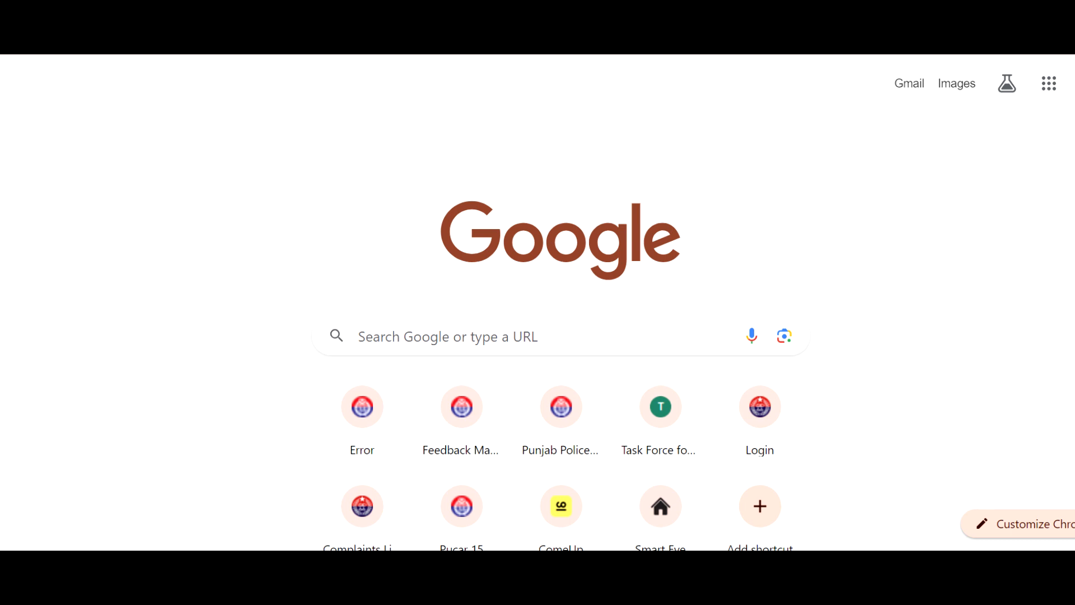
# Search Google for "sejda pdf edit" and open Sejda's "Easy to use Online PDF editor" result
pyautogui.click(520, 338)
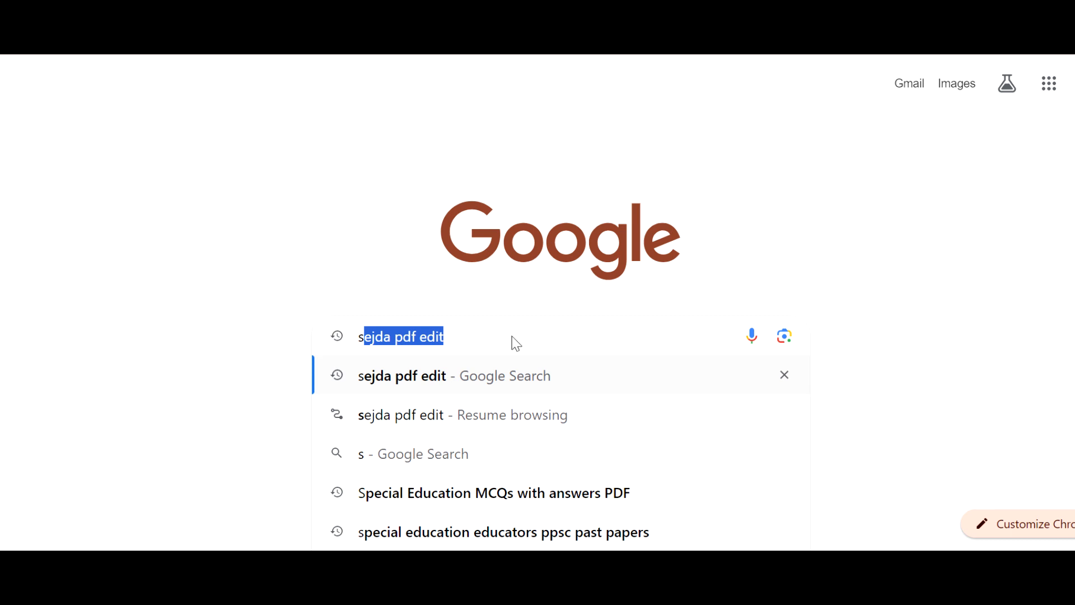
pyautogui.press('Return')
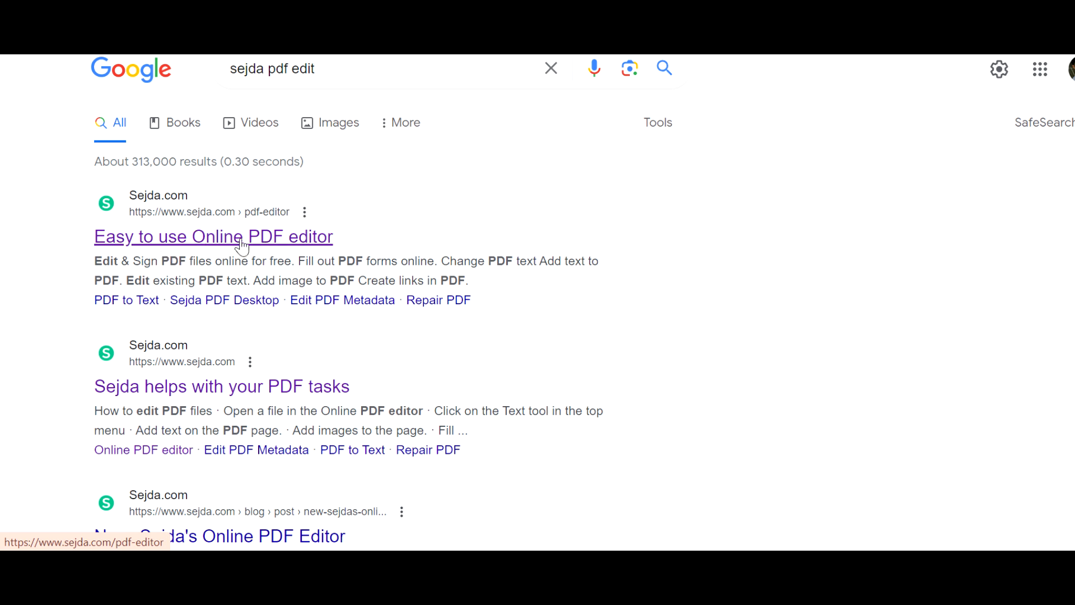
pyautogui.click(197, 244)
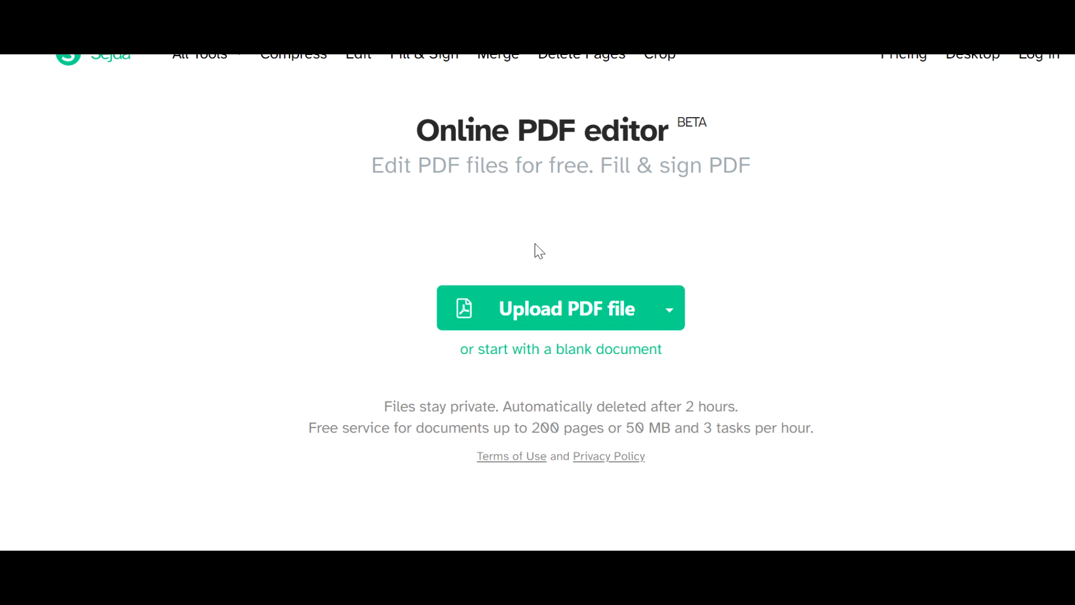
# Upload the Book1 PDF from the Desktop into the online PDF editor
pyautogui.click(552, 312)
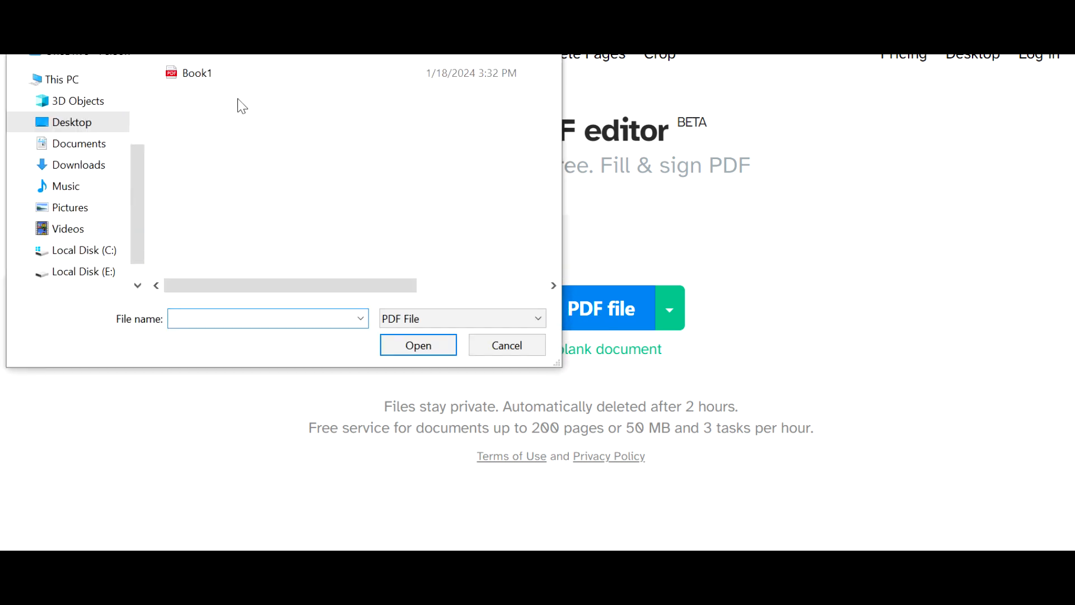
pyautogui.doubleClick(188, 75)
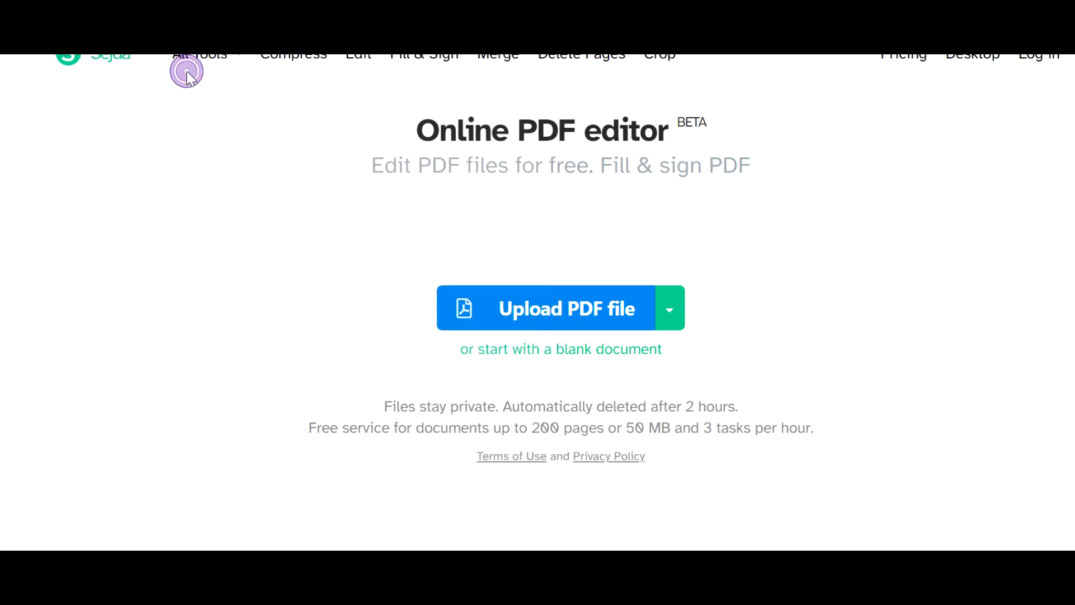
pyautogui.scroll(-3, 732, 304)
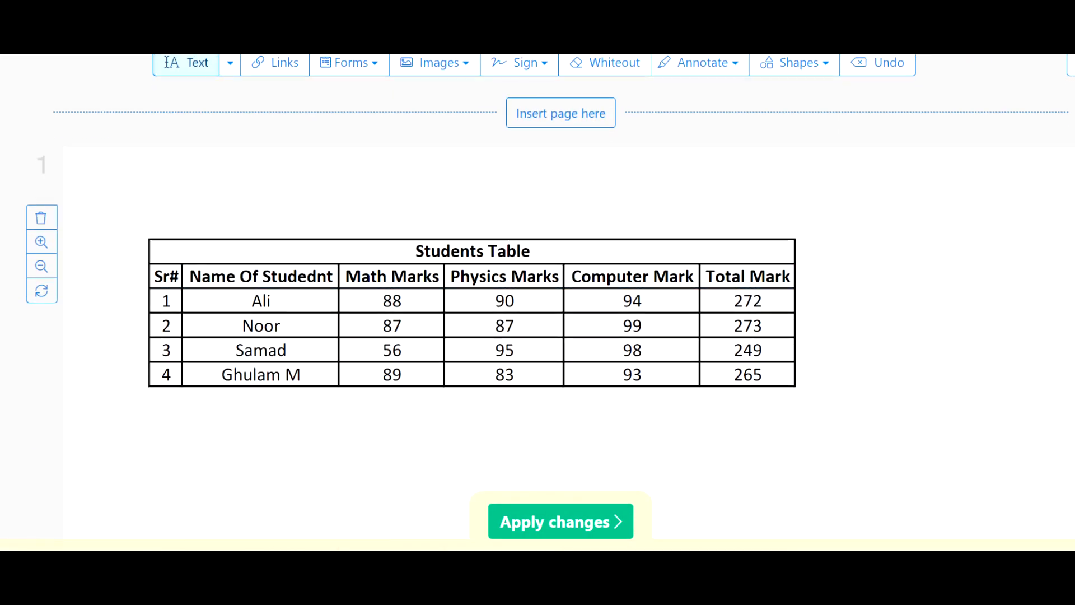
pyautogui.scroll(2, 413, 172)
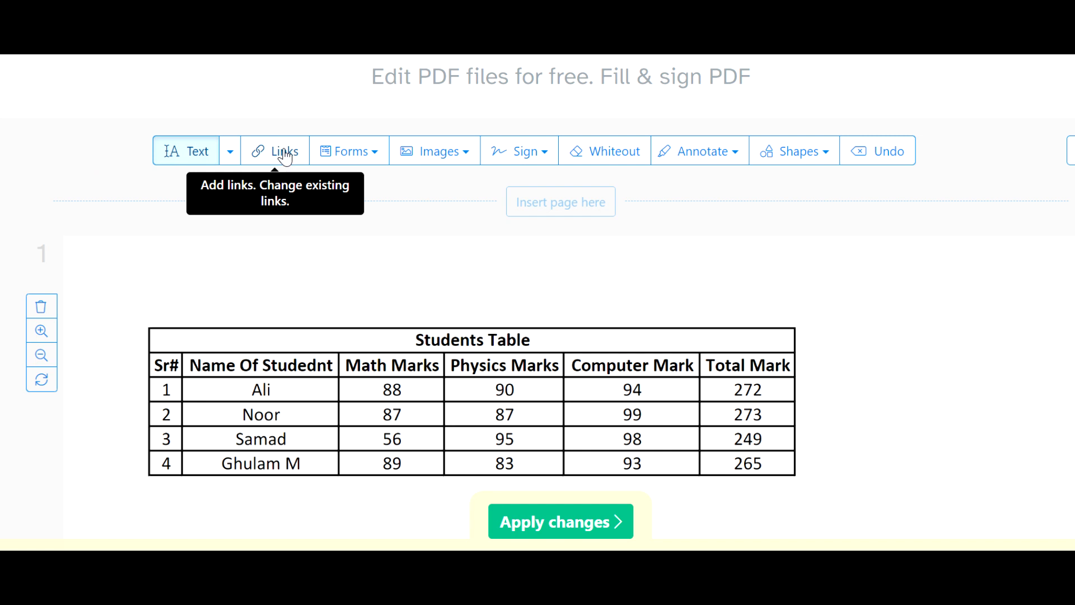
pyautogui.click(370, 159)
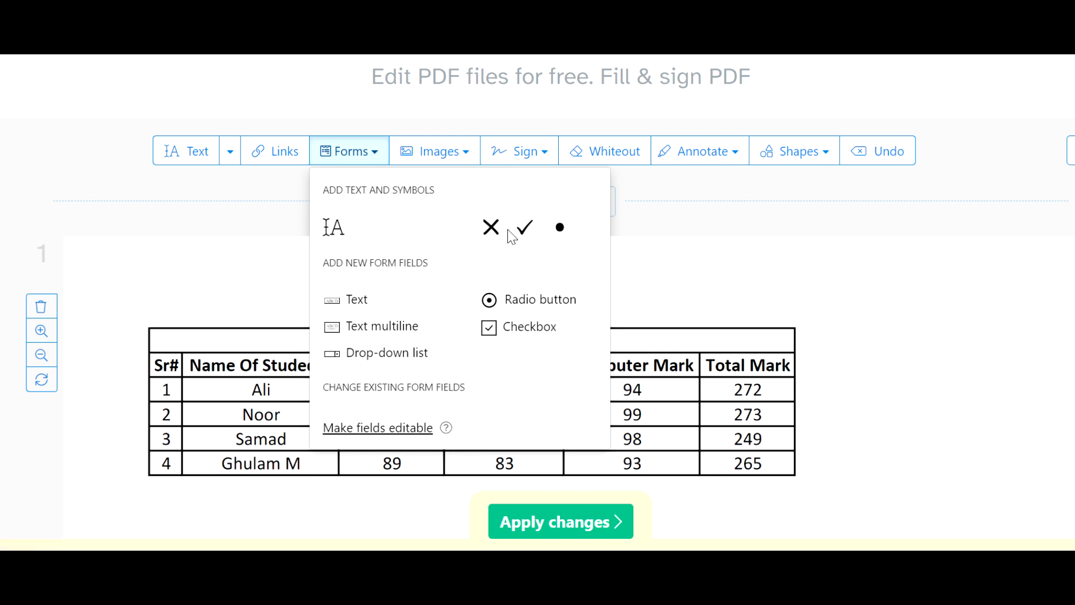
pyautogui.click(719, 251)
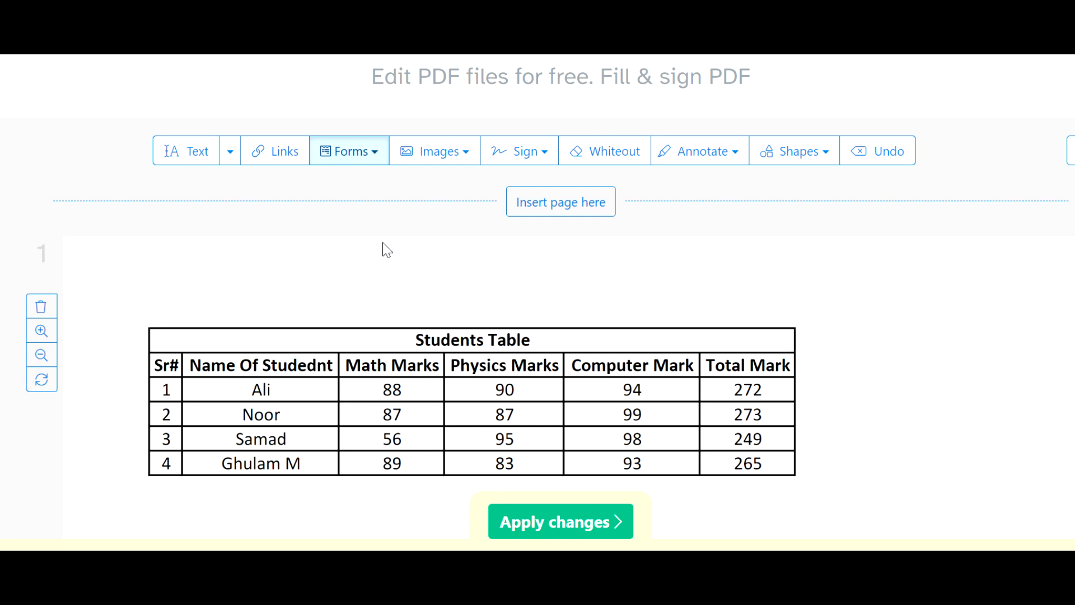
# Replace the student's name in row 1 of the Students Table with a different first name
pyautogui.click(190, 159)
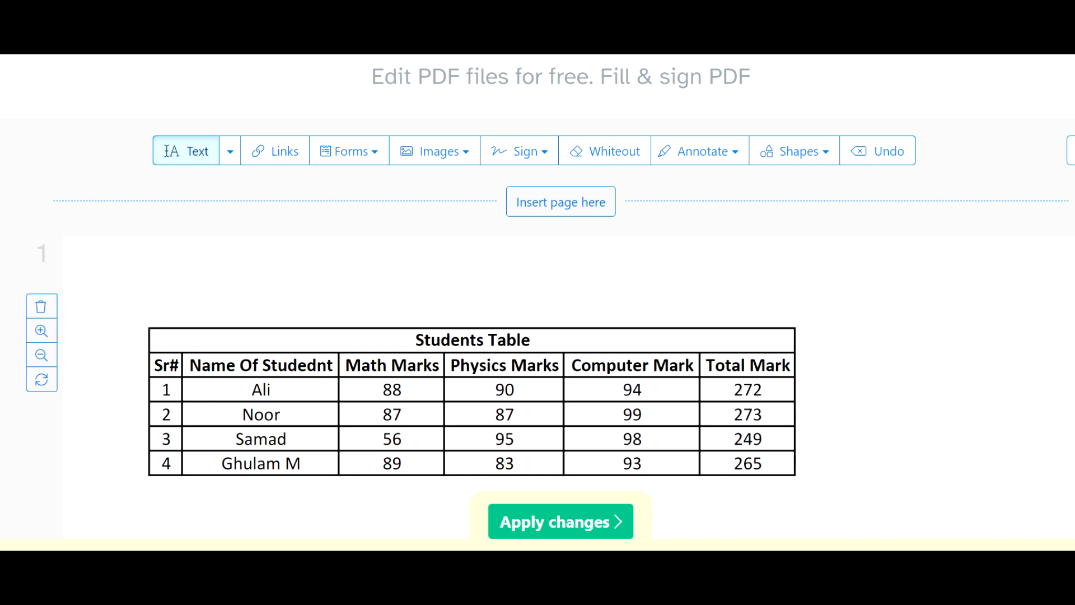
pyautogui.click(271, 390)
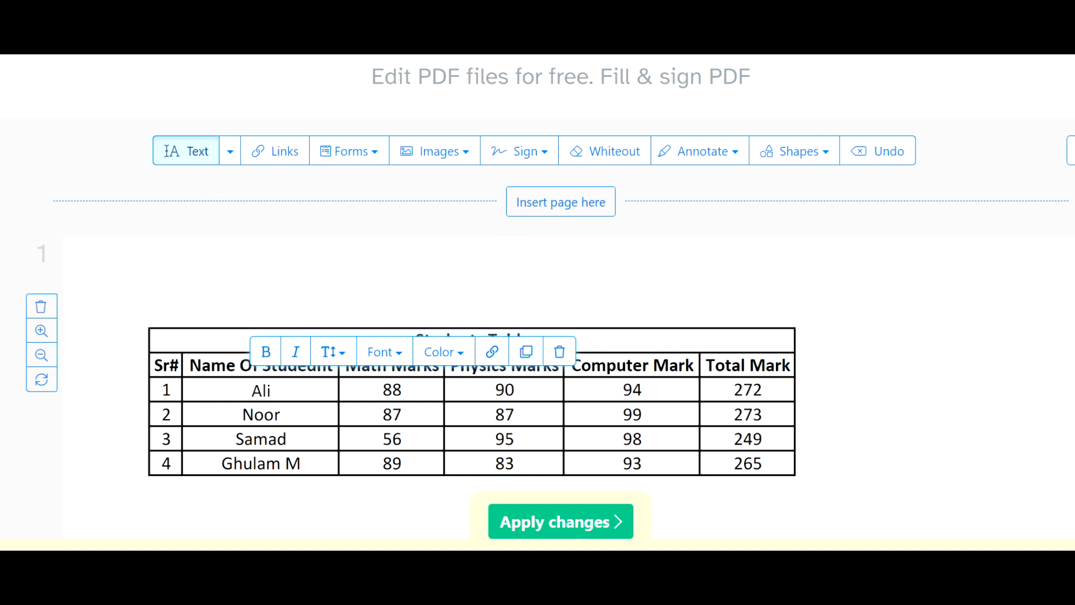
pyautogui.press('BackSpace')
pyautogui.write('Sarmad')
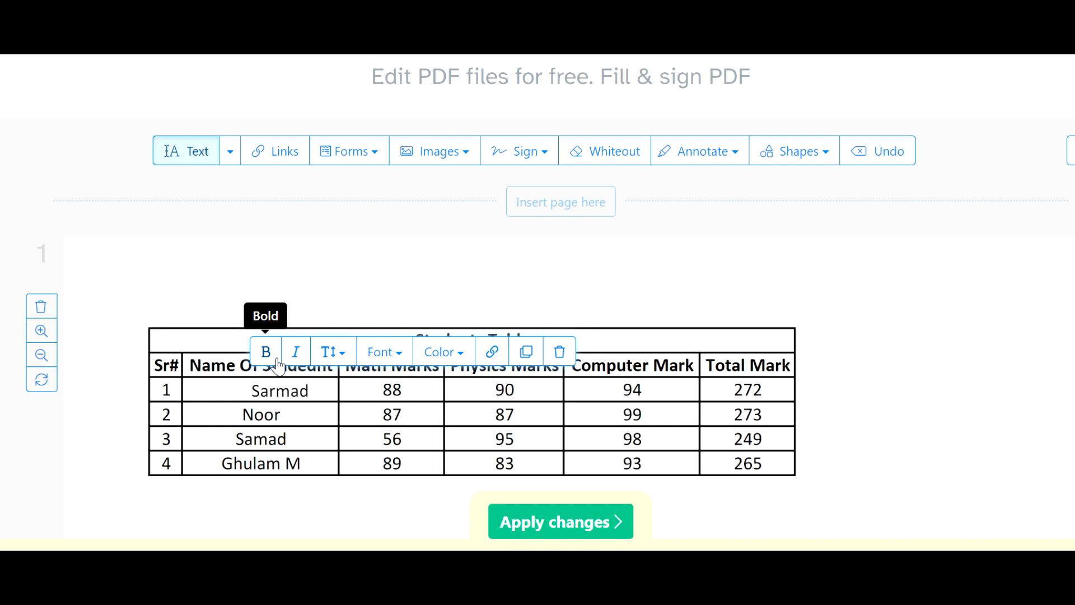
# Examine the font size, font and color options available for the student's name in row 1
pyautogui.click(343, 355)
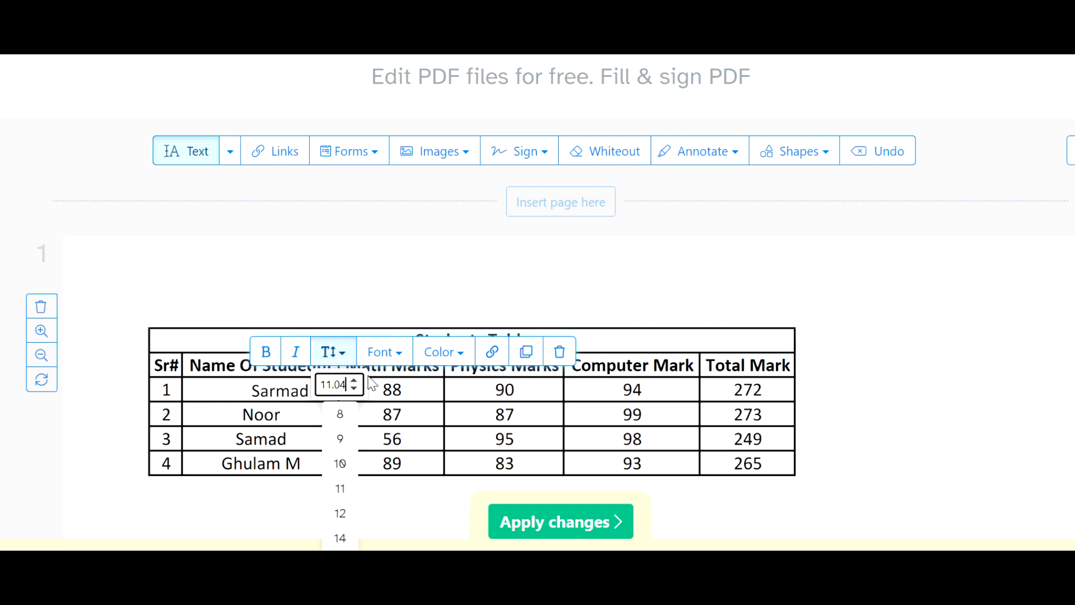
pyautogui.click(401, 354)
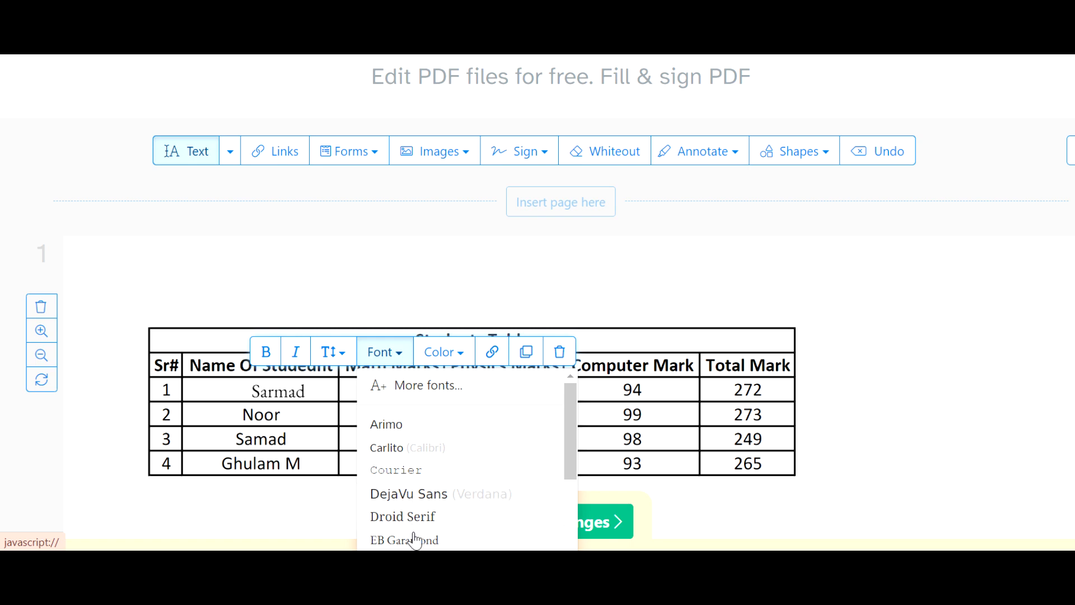
pyautogui.scroll(-5, 419, 516)
pyautogui.scroll(-6, 421, 512)
pyautogui.click(403, 245)
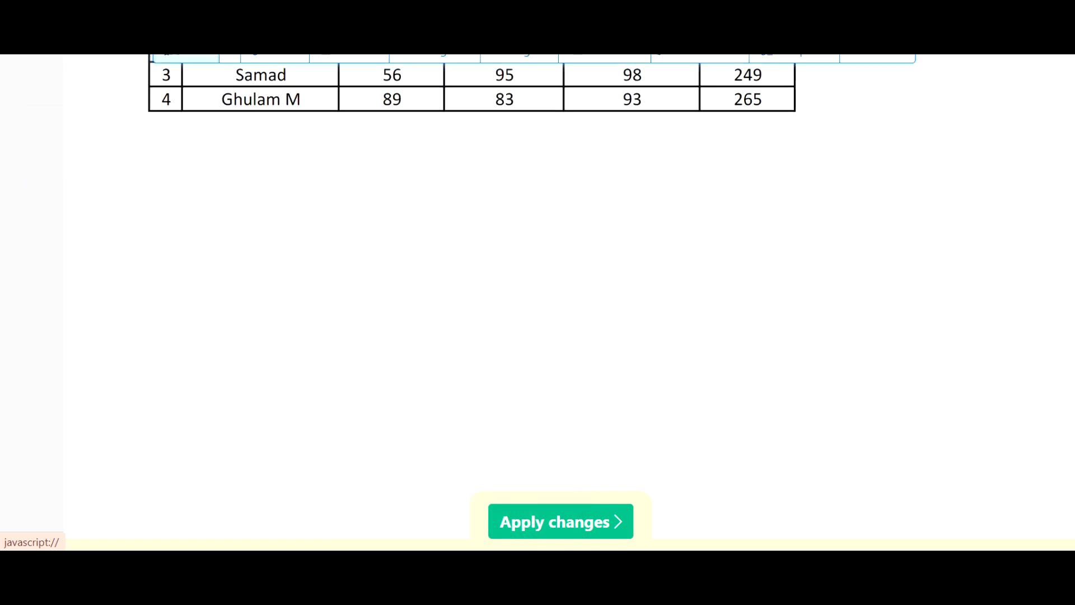
pyautogui.scroll(4, 403, 246)
pyautogui.scroll(2, 420, 226)
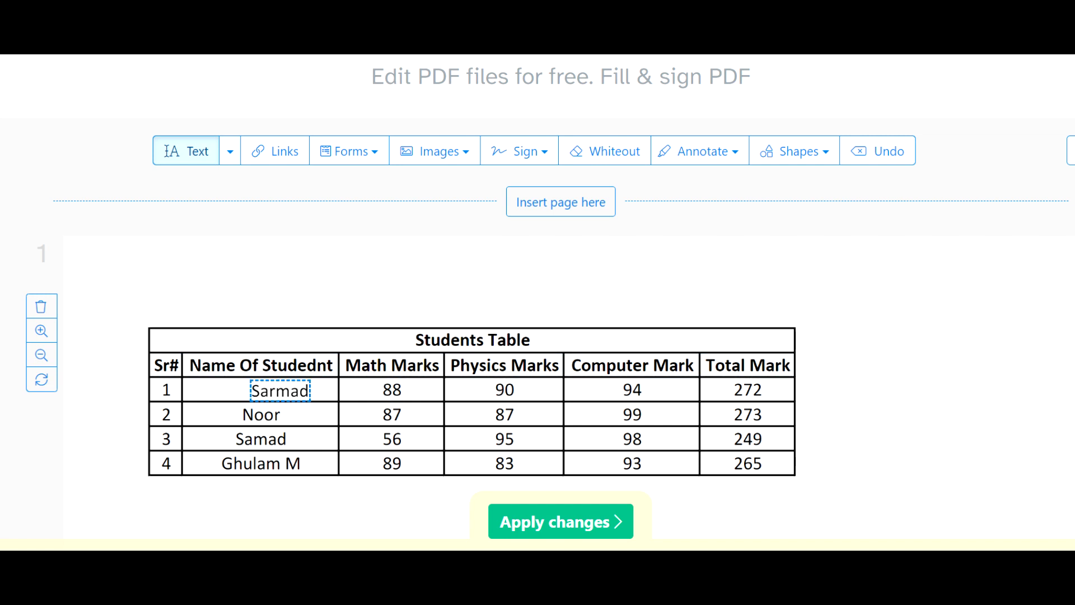
pyautogui.click(300, 390)
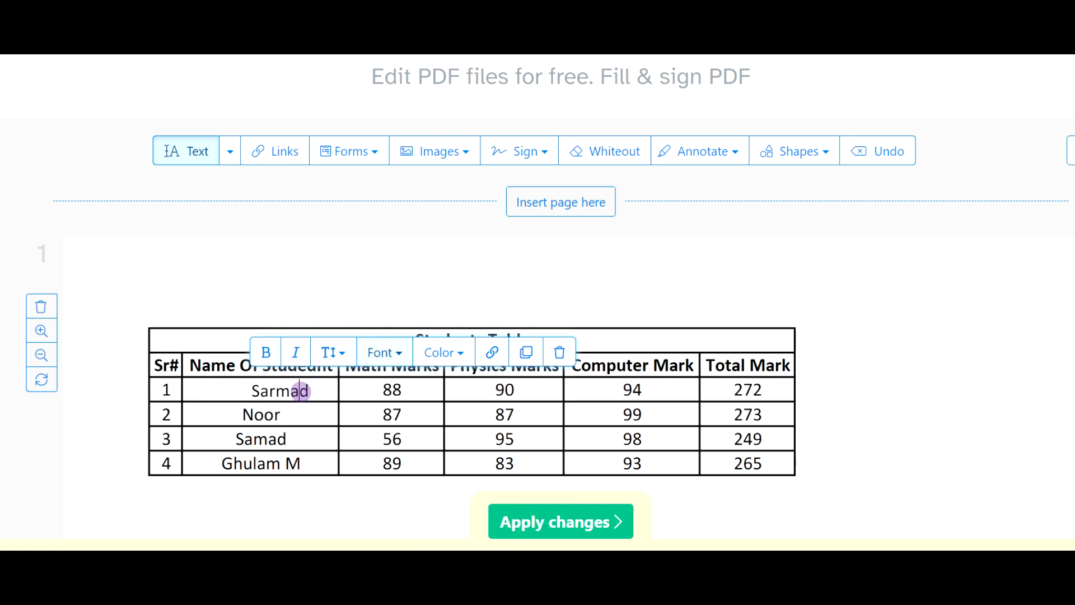
pyautogui.click(469, 360)
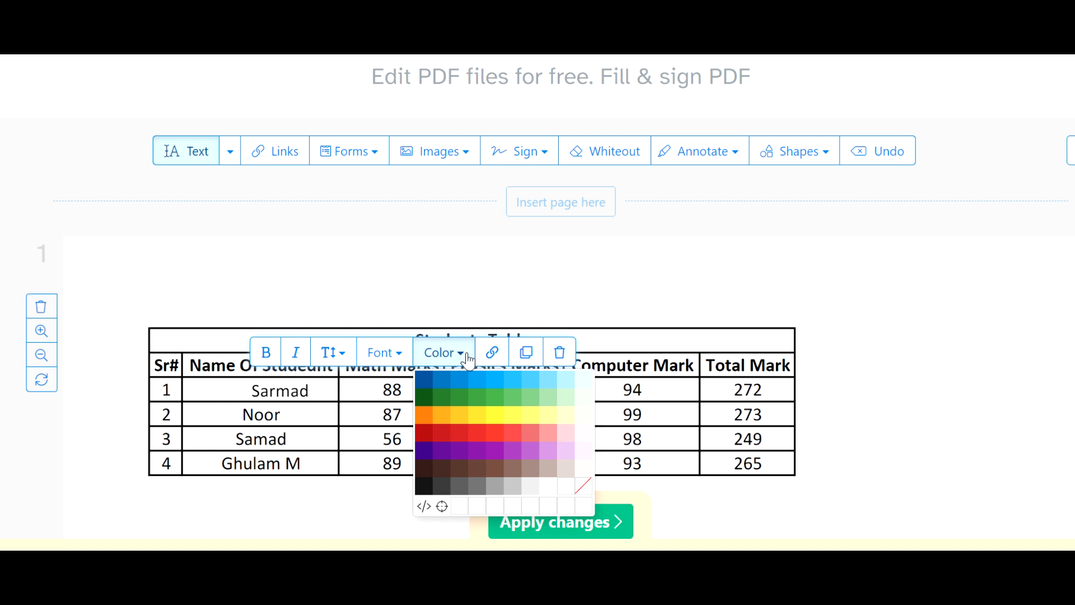
# Add a placeholder text box above the Computer Mark column and move the row 1 student name to the center of its cell
pyautogui.click(566, 280)
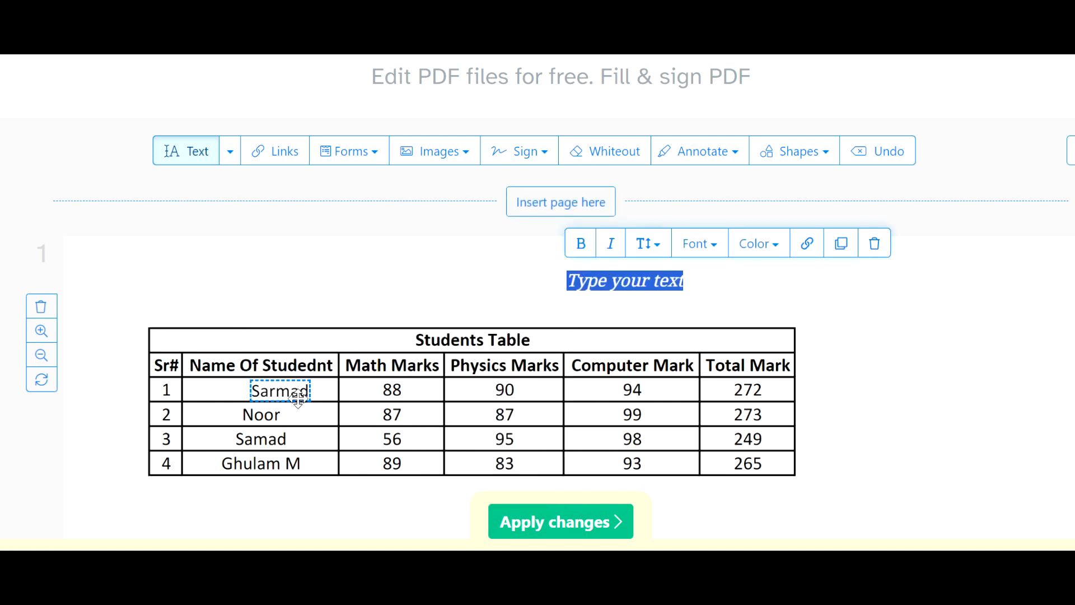
pyautogui.moveTo(297, 381); pyautogui.dragTo(279, 379)
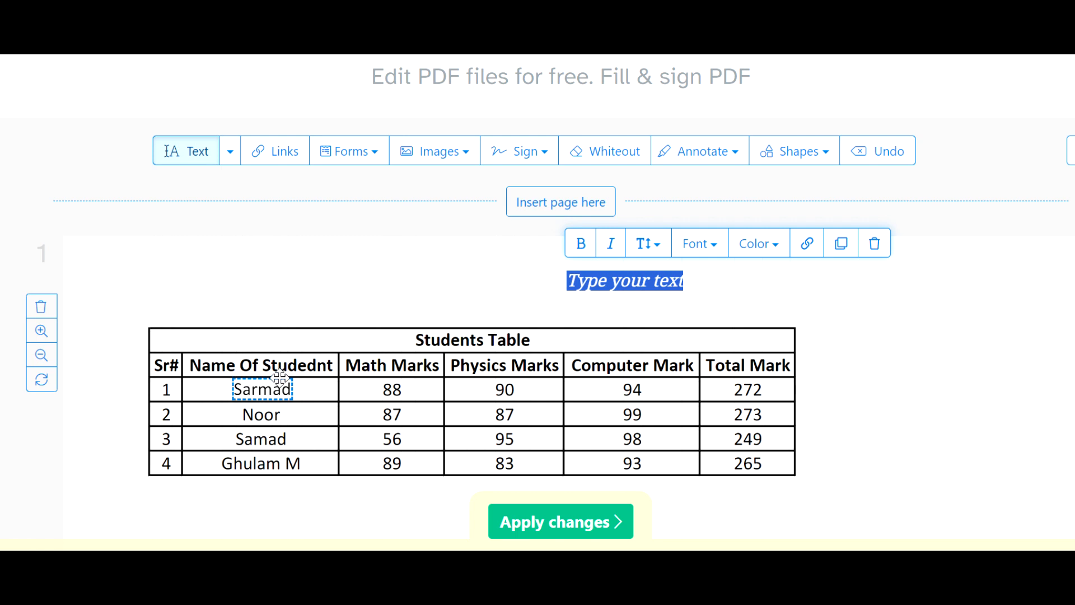
pyautogui.click(281, 379)
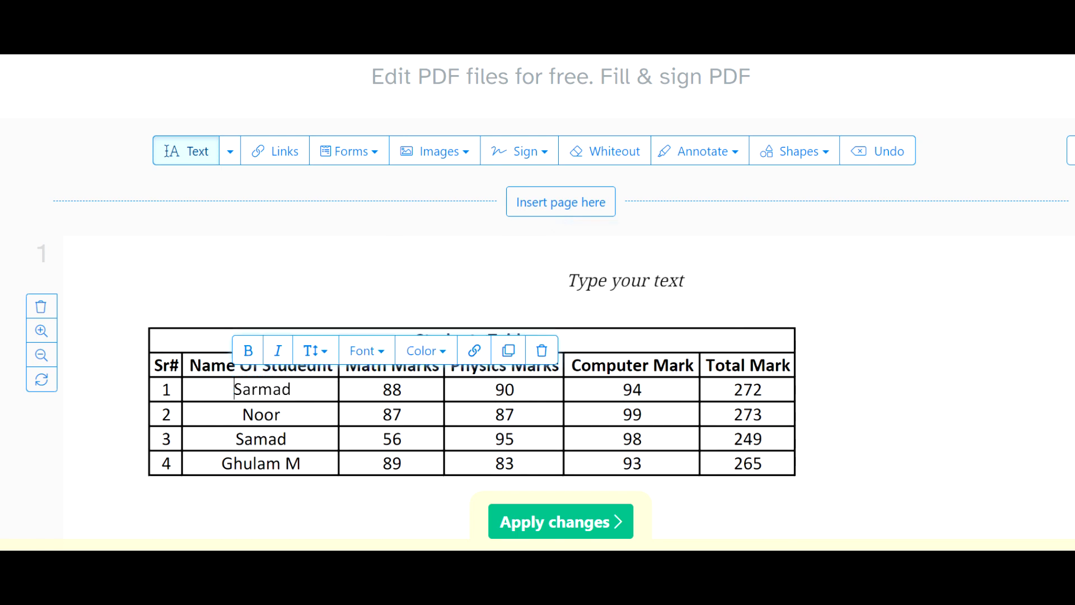
pyautogui.click(331, 296)
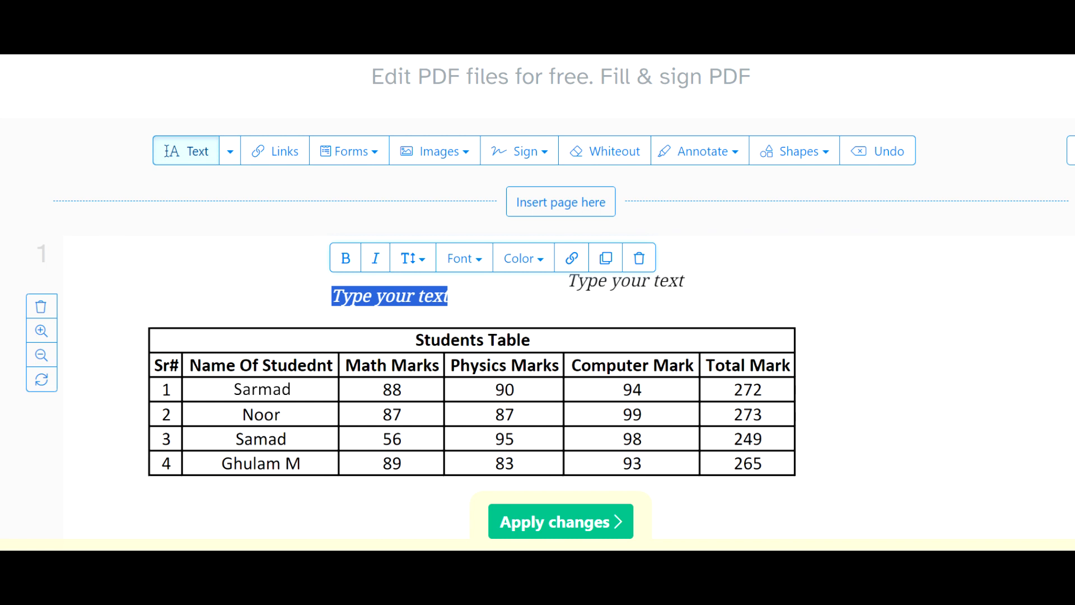
pyautogui.click(389, 284)
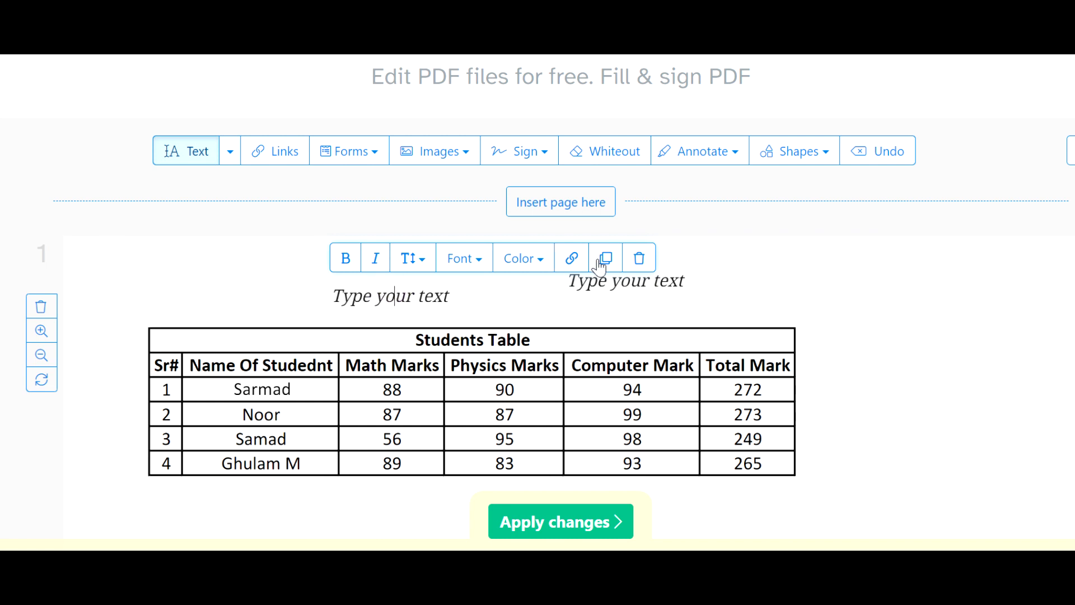
pyautogui.click(640, 258)
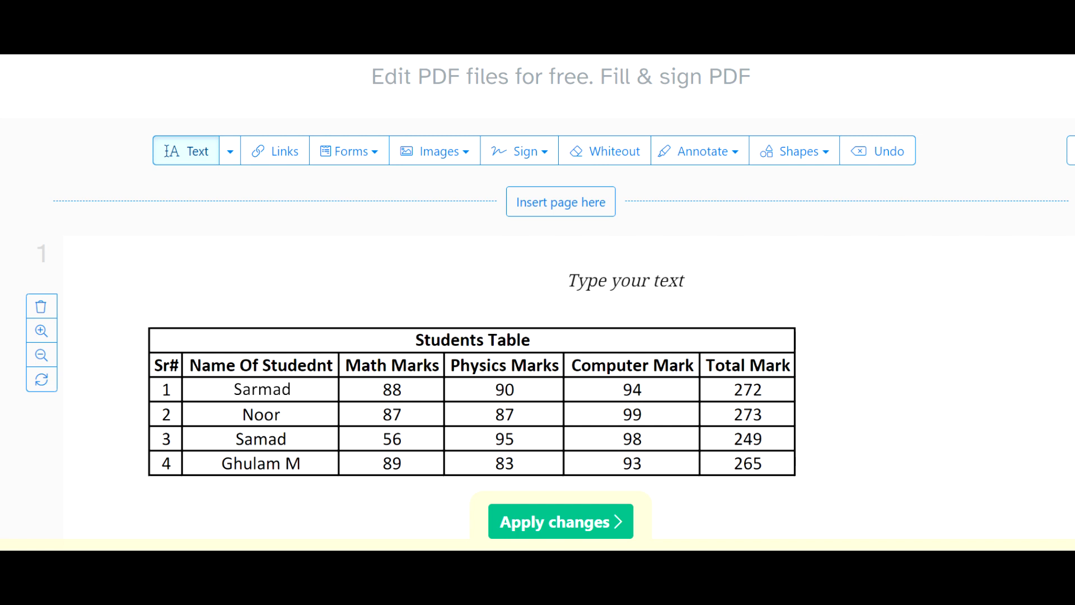
# Try adding a rectangular link area in the blank space above the table and open its link properties
pyautogui.click(279, 158)
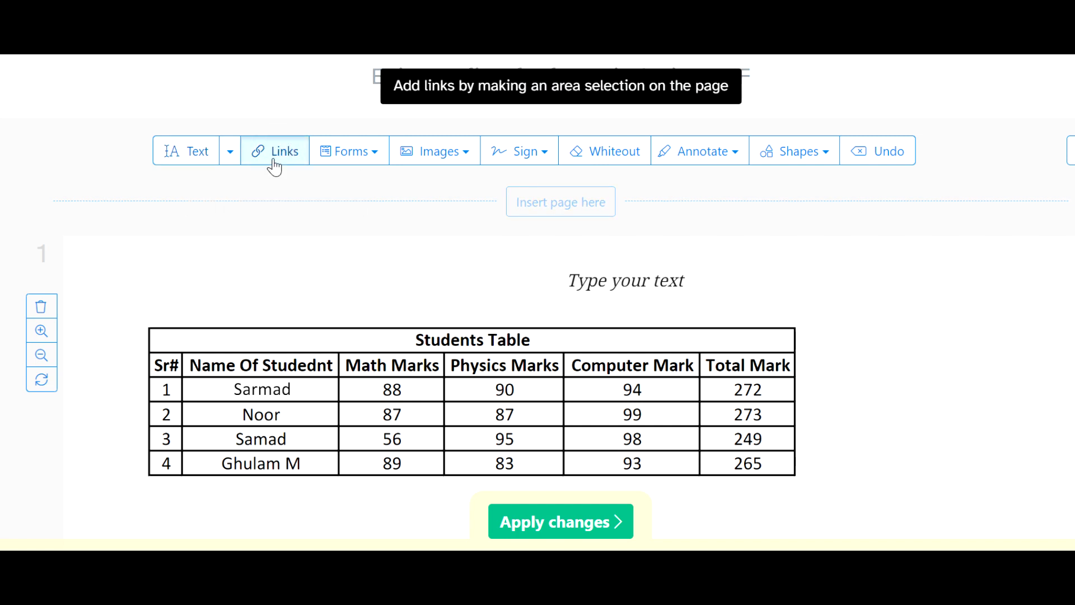
pyautogui.moveTo(290, 259); pyautogui.dragTo(399, 286)
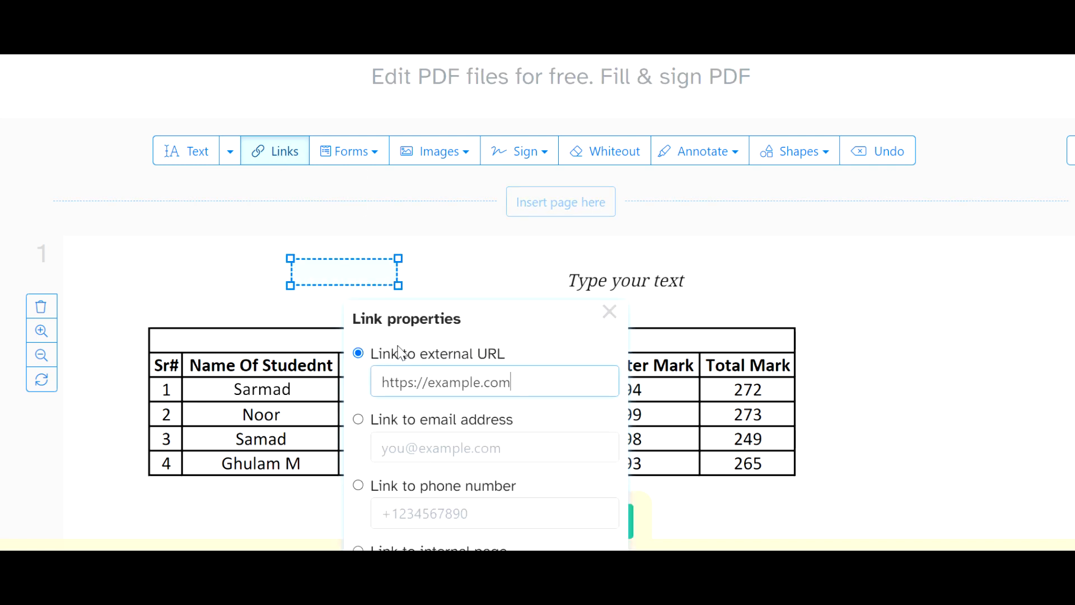
pyautogui.click(610, 311)
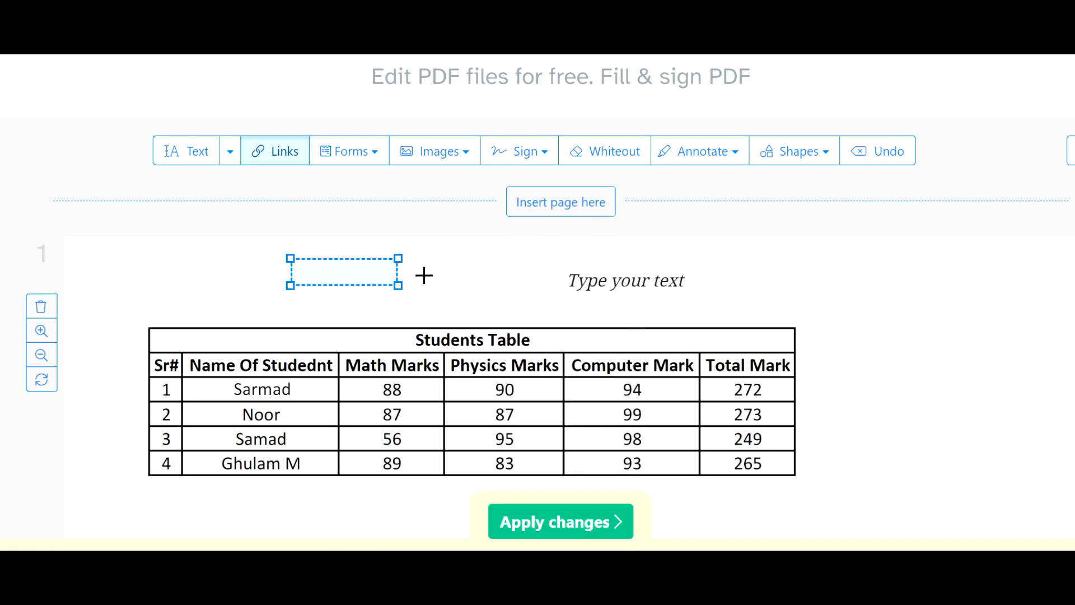
pyautogui.click(391, 260)
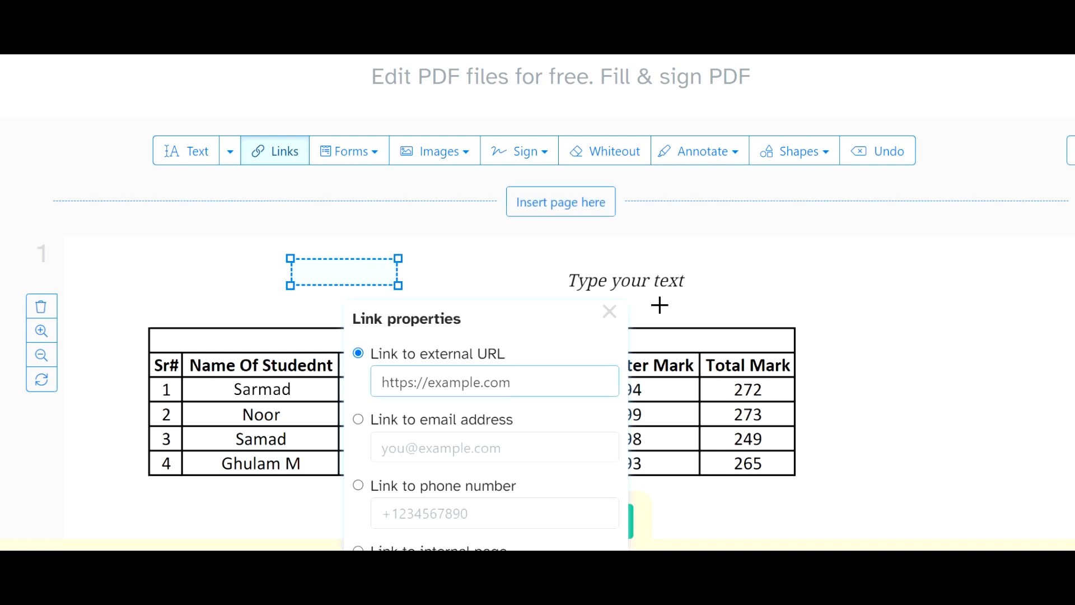
pyautogui.click(610, 311)
pyautogui.click(432, 255)
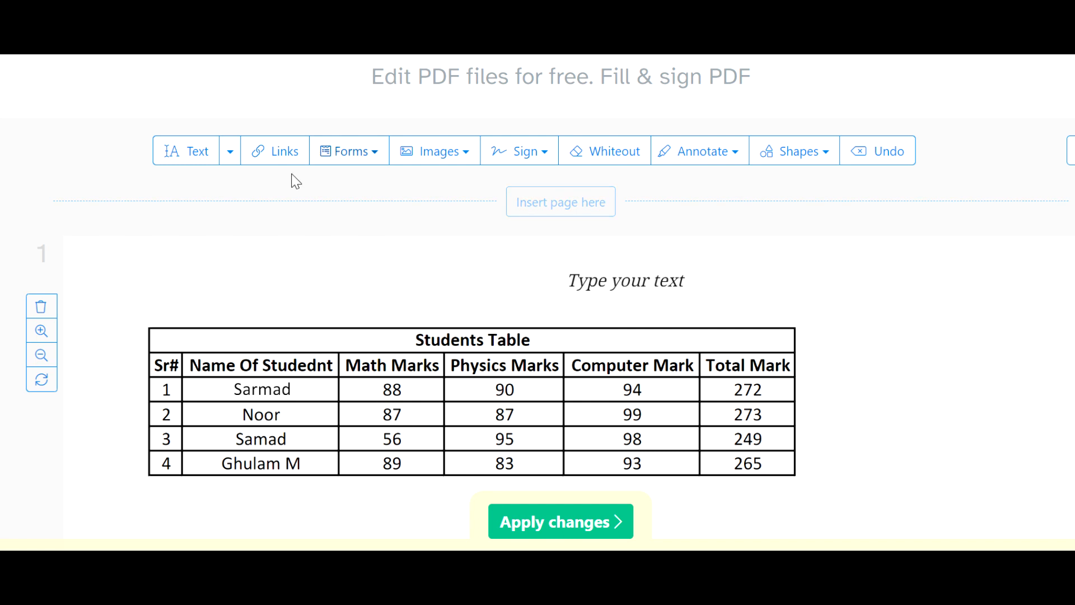
# Place check mark symbols beside the Computer marks in all four rows and the Physics marks in rows 1 and 2
pyautogui.click(372, 152)
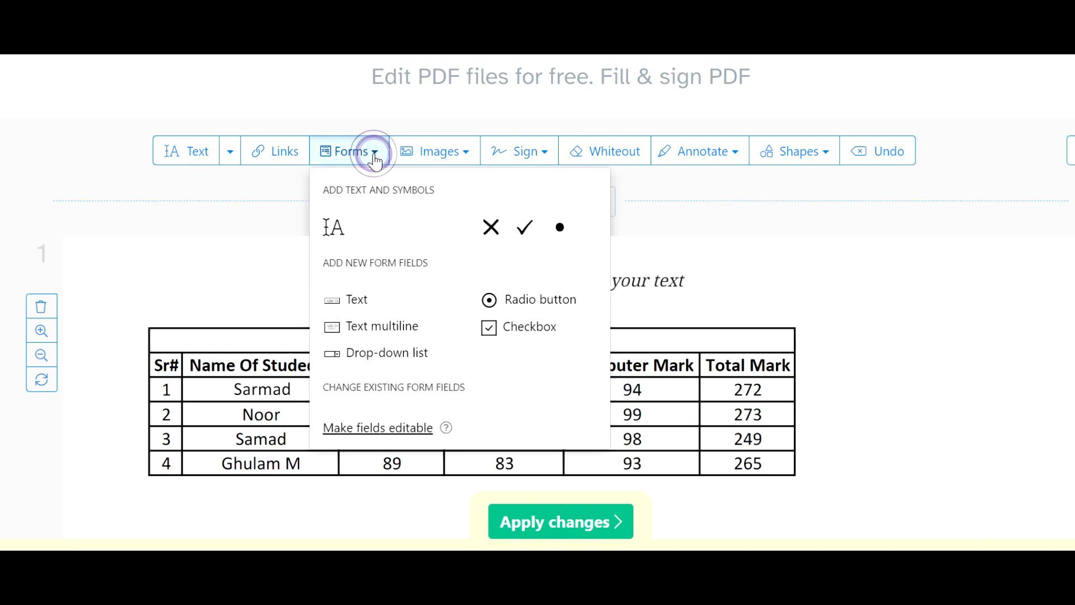
pyautogui.click(526, 234)
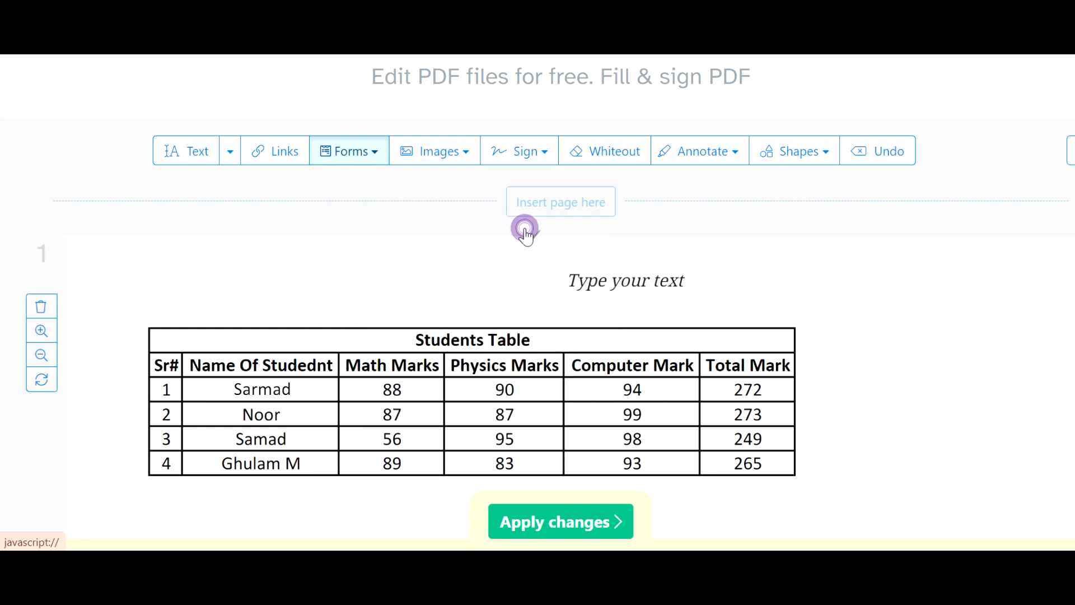
pyautogui.click(668, 391)
pyautogui.click(665, 417)
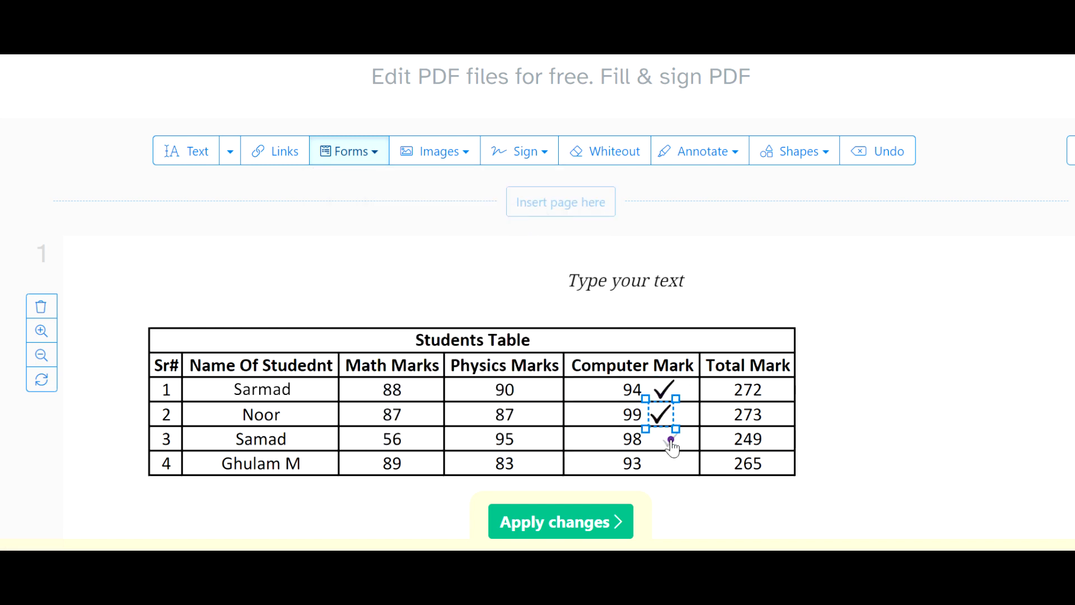
pyautogui.click(672, 443)
pyautogui.click(668, 464)
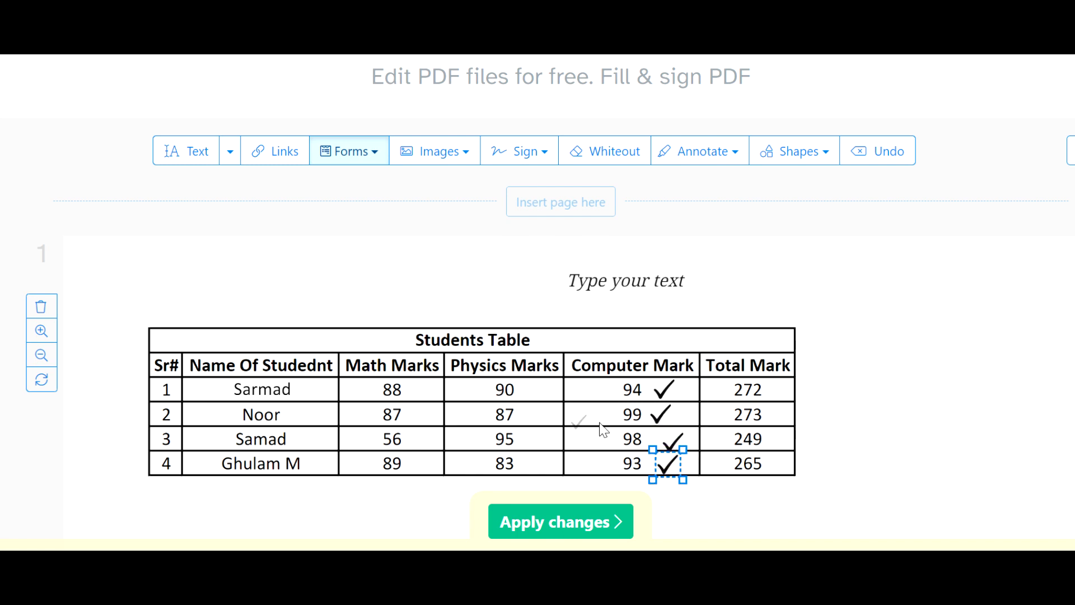
pyautogui.click(538, 387)
pyautogui.click(540, 409)
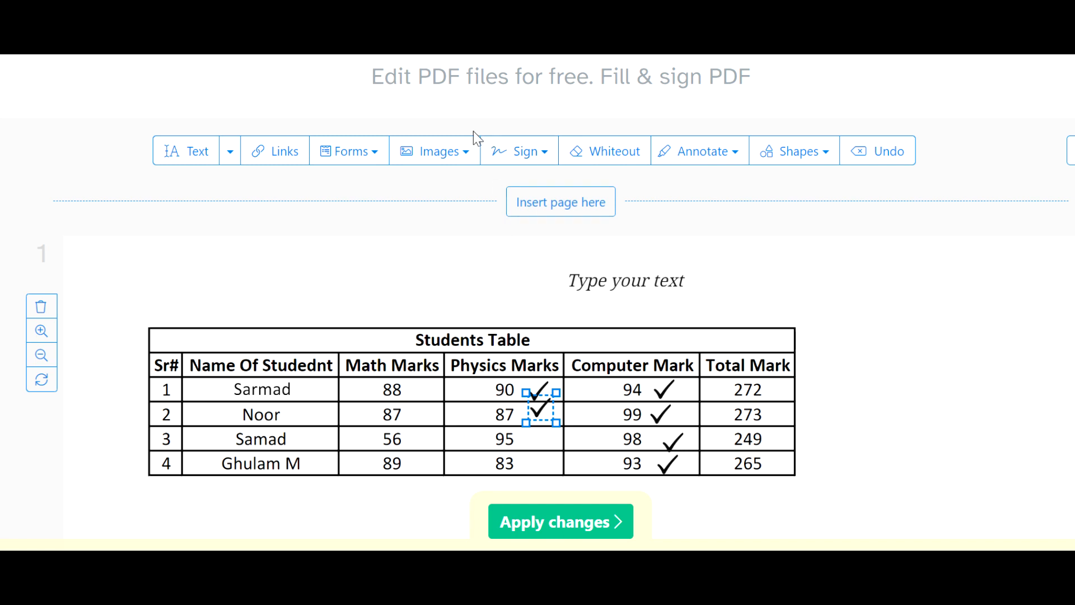
# Insert the saved sunflower image on the page, shrink it and place it beside the table, past the Total Mark column
pyautogui.click(468, 159)
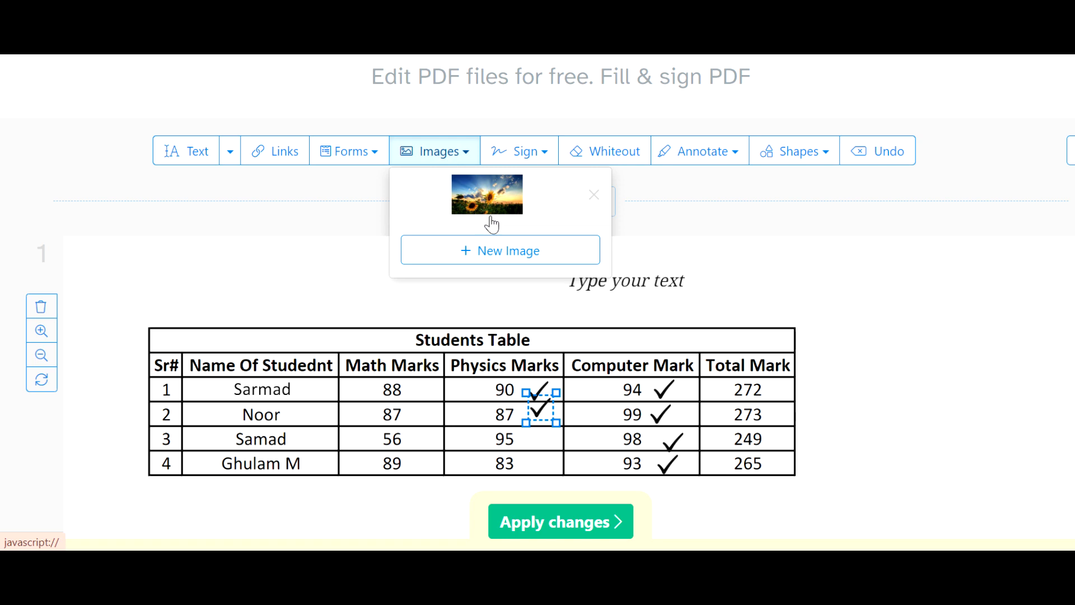
pyautogui.click(482, 250)
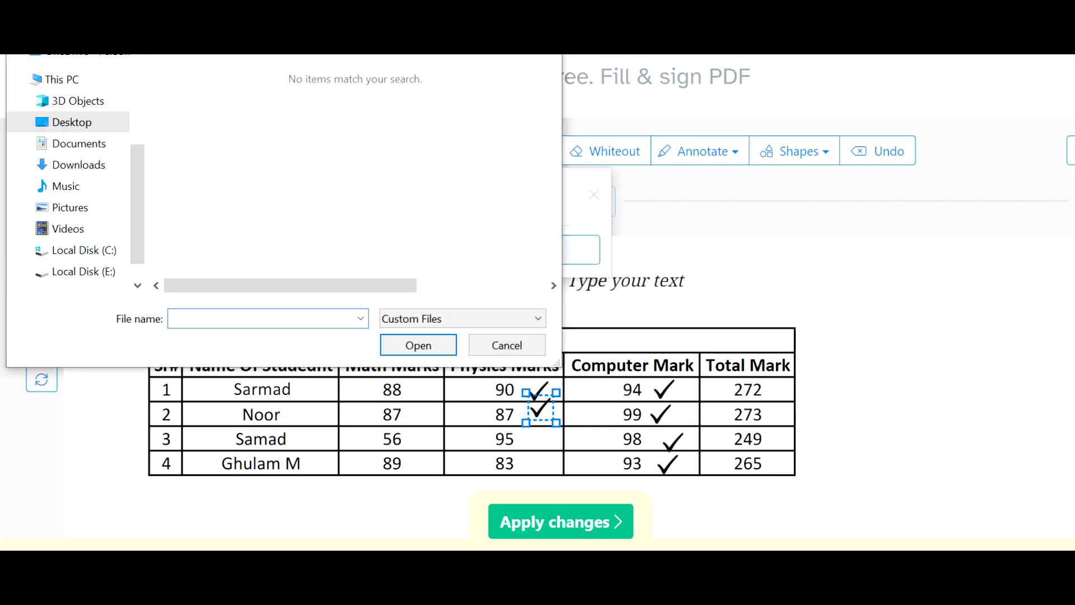
pyautogui.press('Escape')
pyautogui.moveTo(482, 192); pyautogui.dragTo(178, 268)
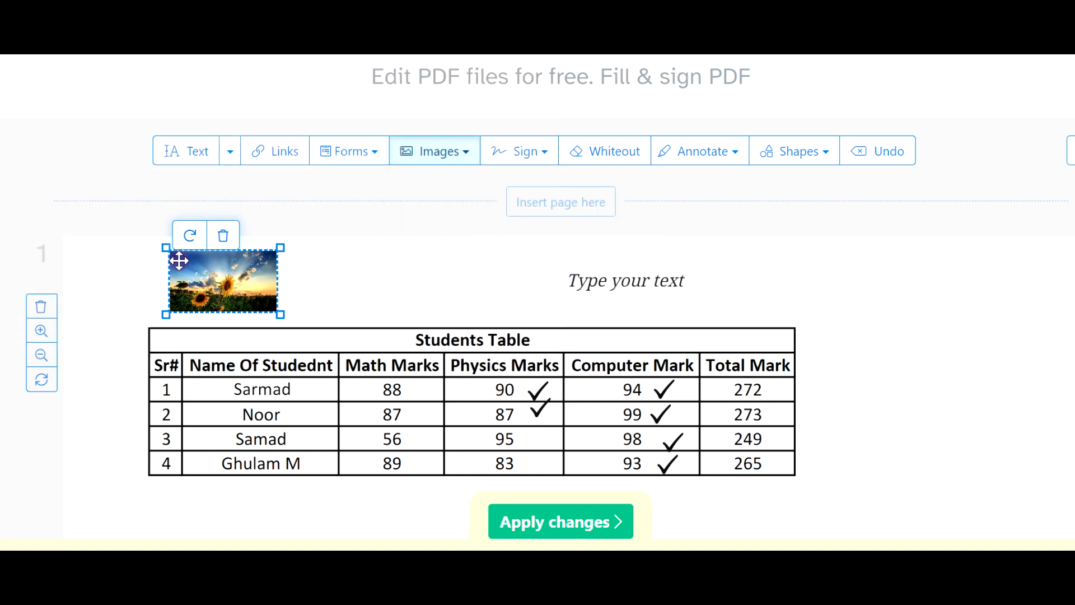
pyautogui.moveTo(282, 315); pyautogui.dragTo(789, 339)
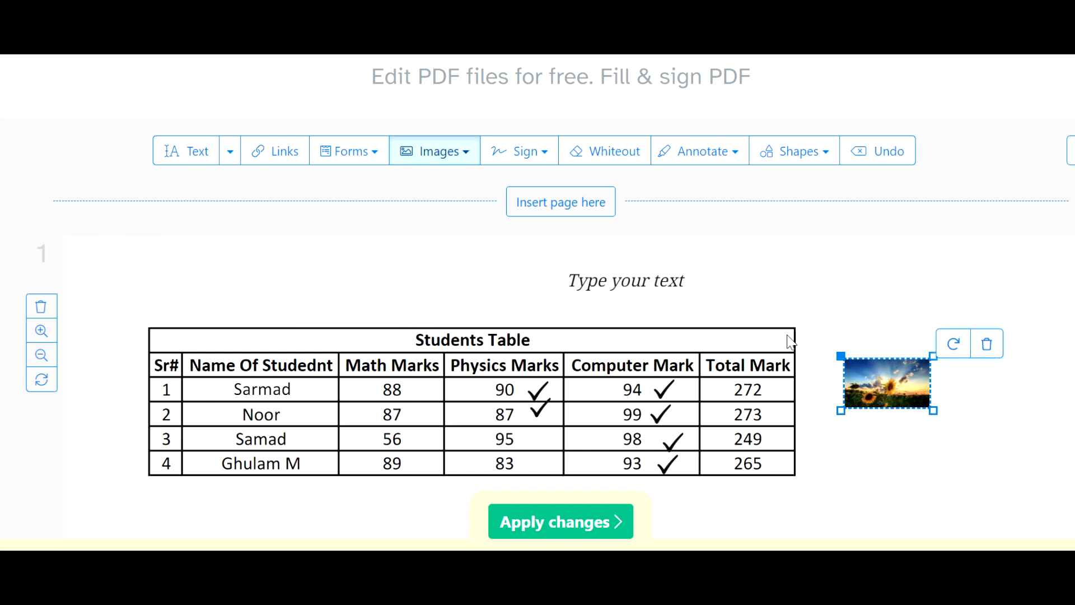
pyautogui.click(627, 276)
pyautogui.click(599, 280)
pyautogui.click(641, 267)
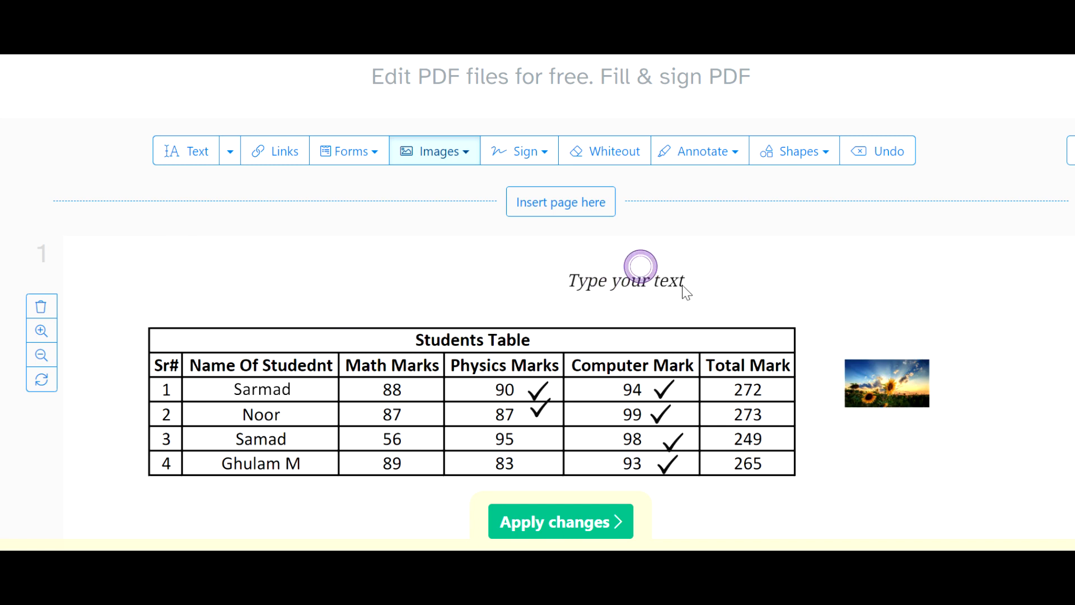
pyautogui.click(623, 282)
pyautogui.click(641, 277)
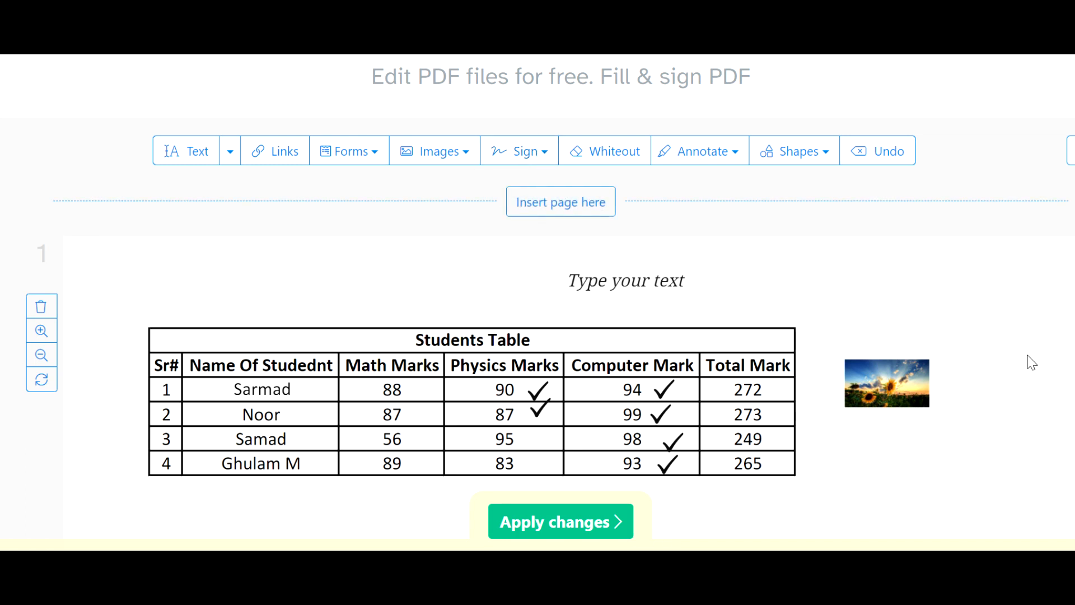
pyautogui.scroll(-2, 1018, 361)
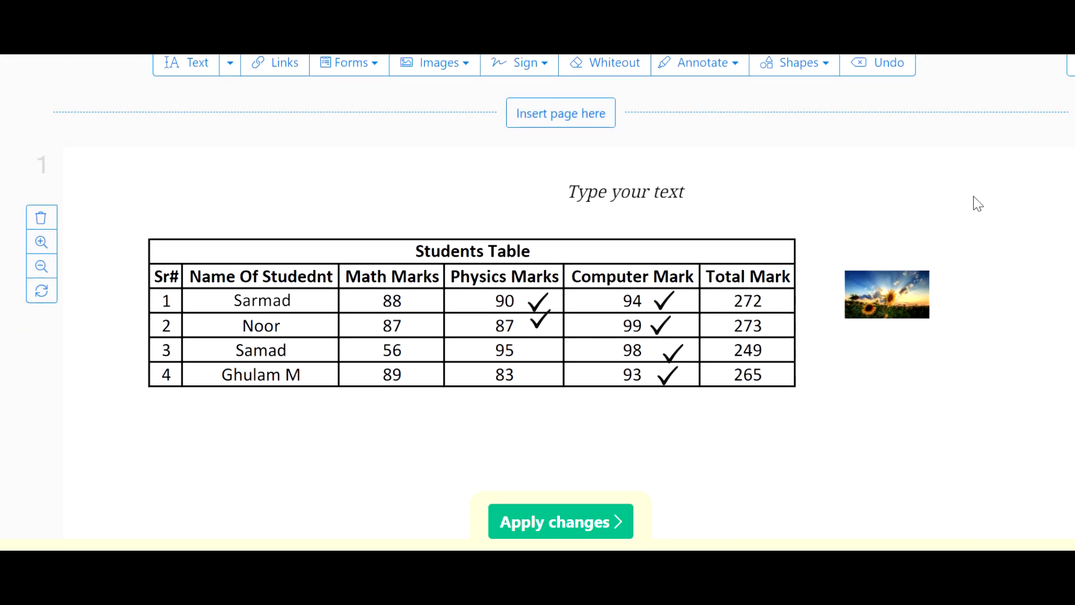
pyautogui.scroll(1, 684, 58)
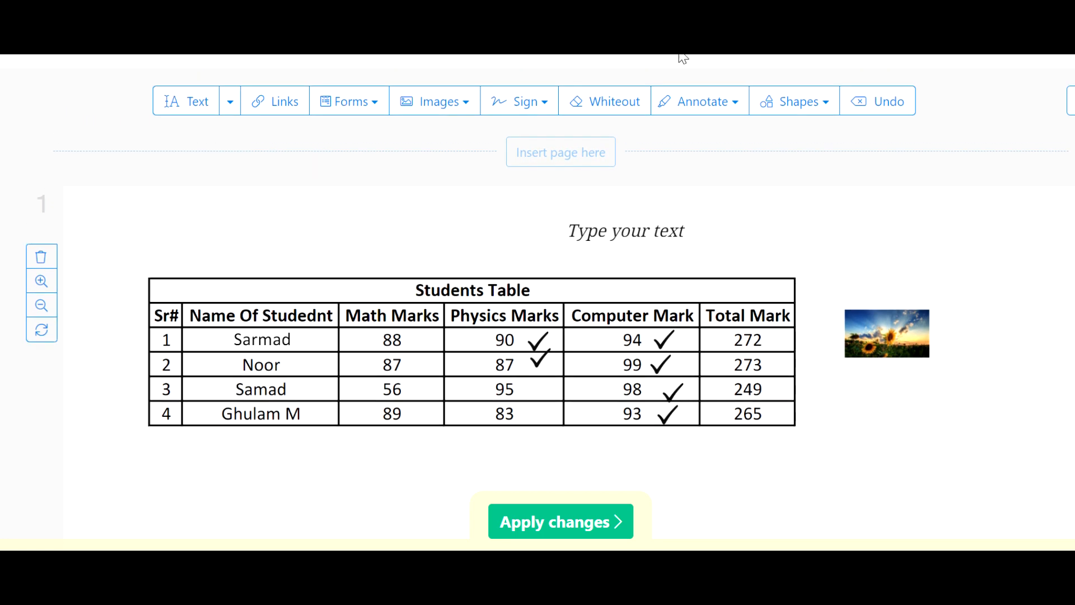
# Create a typed signature reading "zamaninfotech" in a slanted handwriting style and place it below the table
pyautogui.click(552, 111)
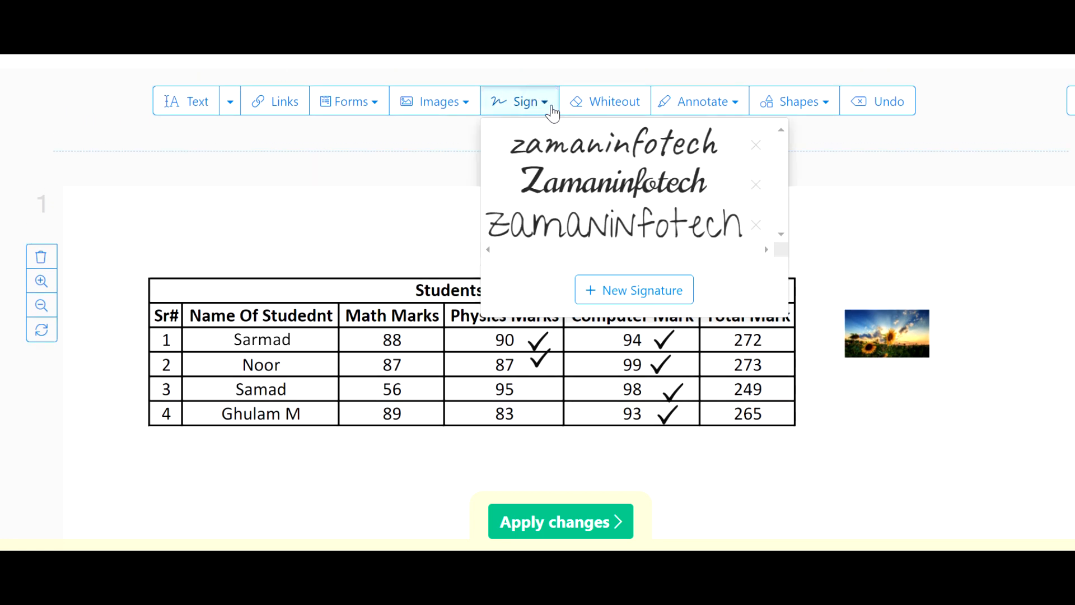
pyautogui.click(630, 287)
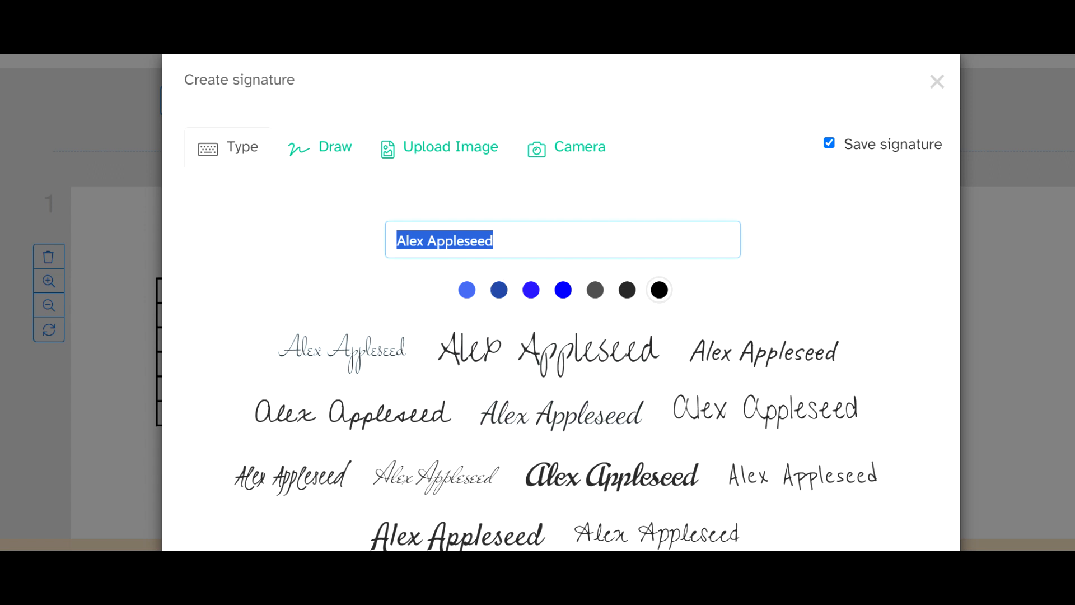
pyautogui.write('zamaninfo')
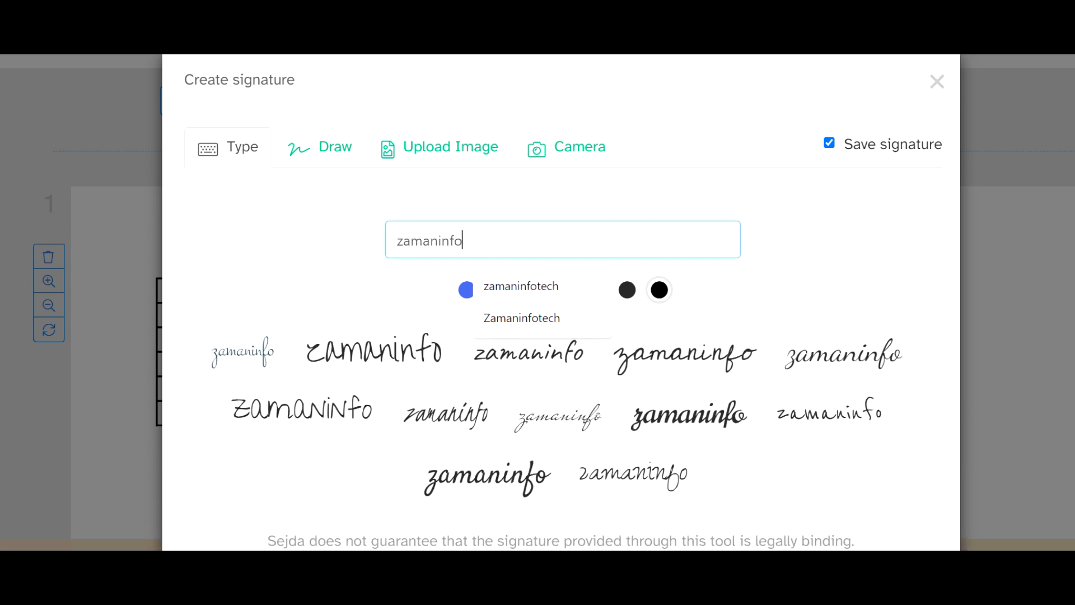
pyautogui.write('tech')
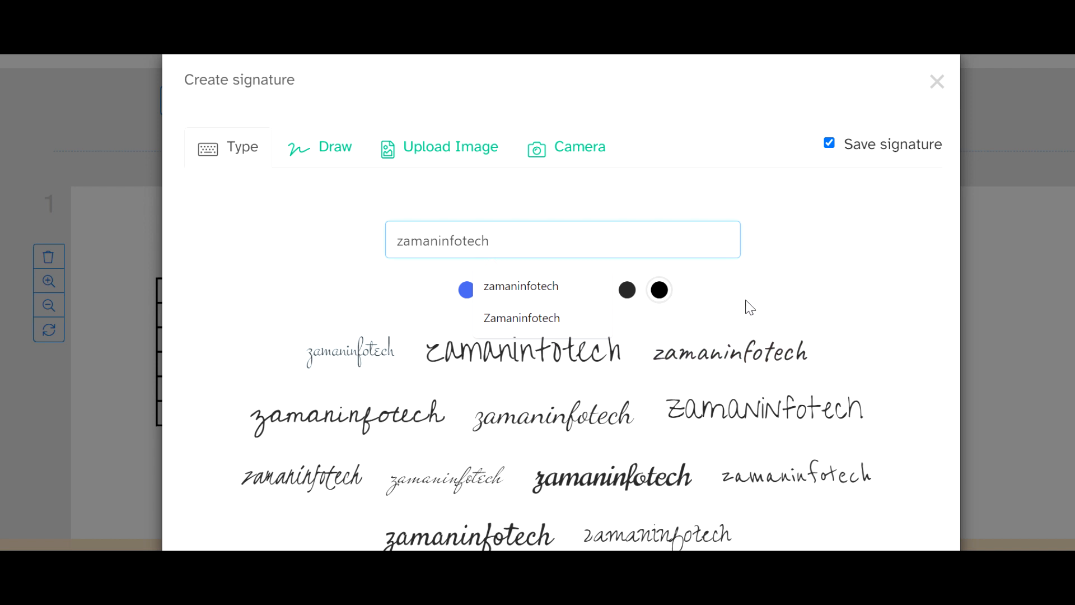
pyautogui.scroll(-3, 497, 440)
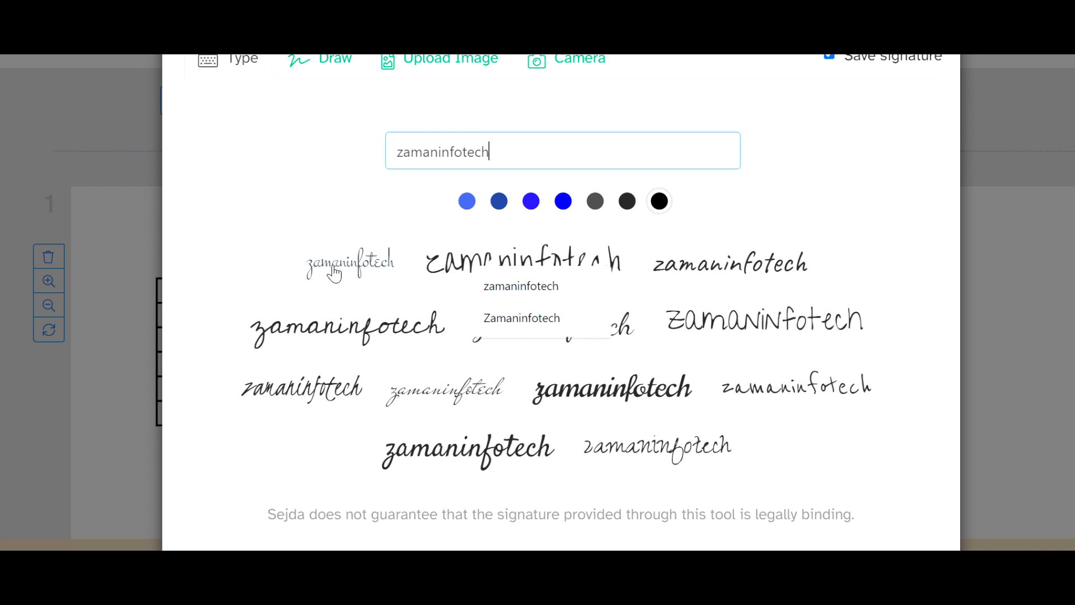
pyautogui.click(313, 386)
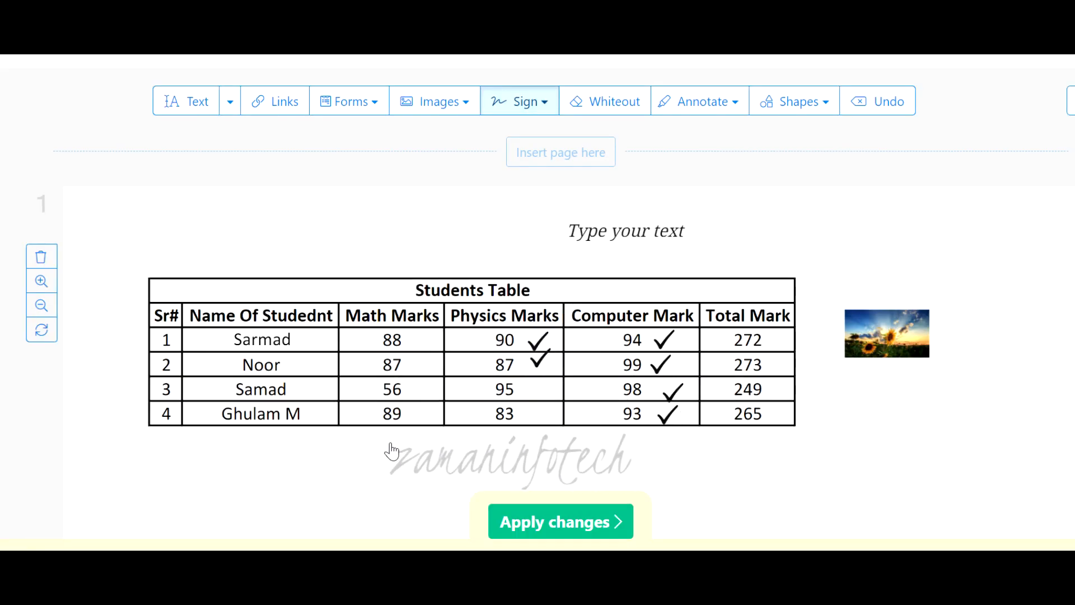
pyautogui.click(610, 454)
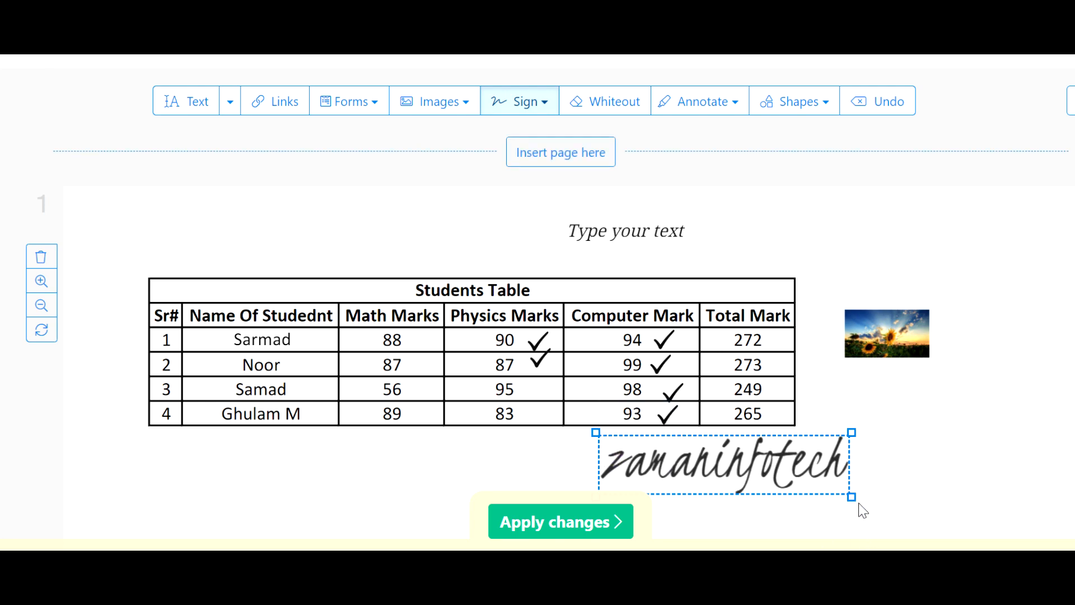
# Shrink the zamaninfotech signature and move it below the table's Name column
pyautogui.moveTo(852, 498)
pyautogui.mouseDown()
pyautogui.moveTo(735, 471)
pyautogui.moveTo(778, 478)
pyautogui.mouseUp()
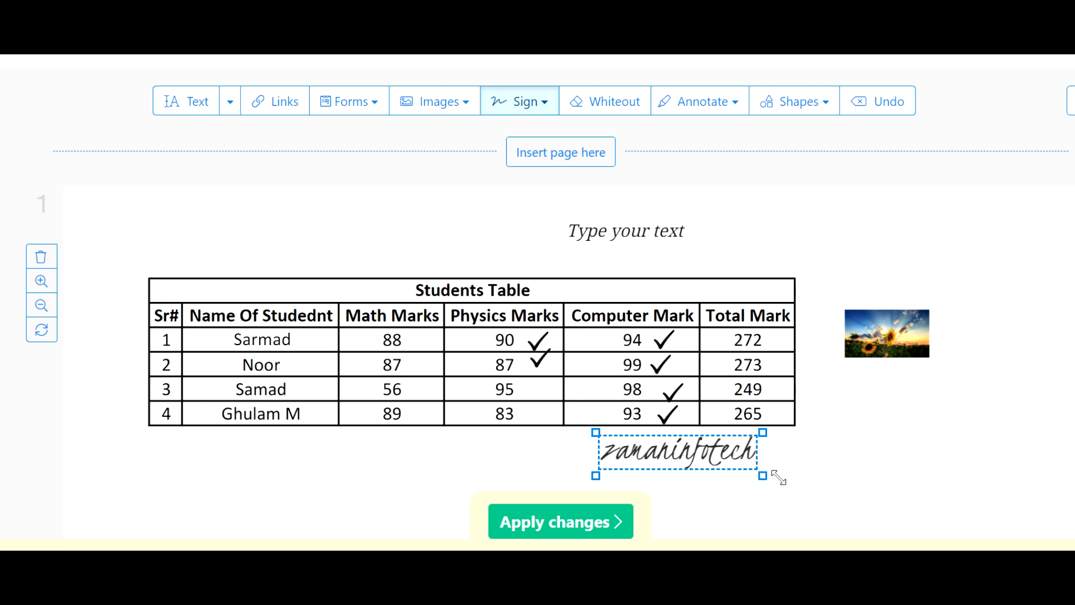
pyautogui.moveTo(779, 478); pyautogui.dragTo(778, 480)
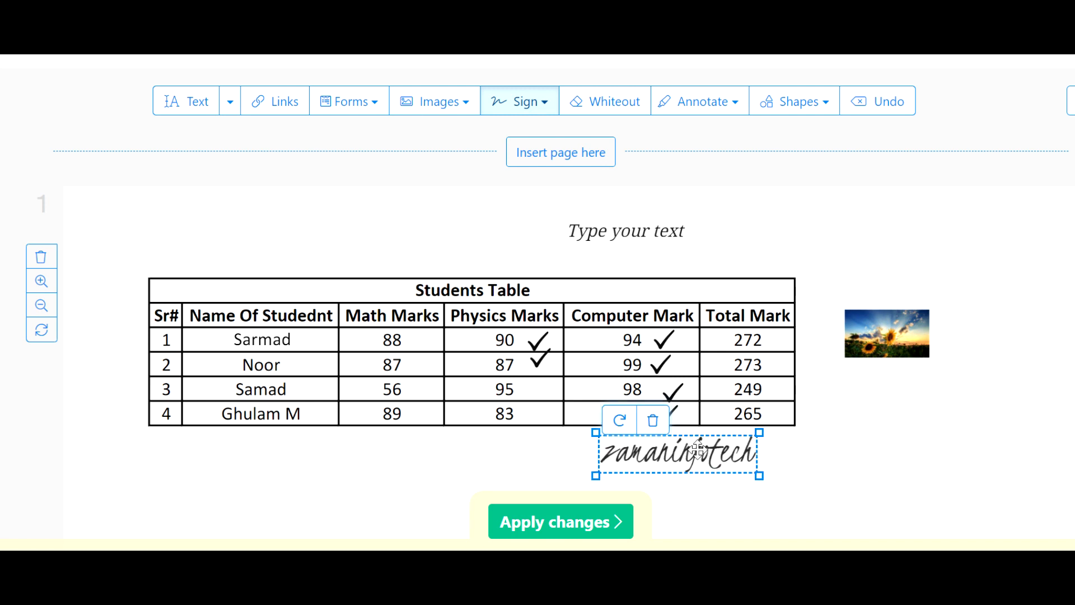
pyautogui.moveTo(700, 439)
pyautogui.mouseDown()
pyautogui.moveTo(433, 440)
pyautogui.moveTo(282, 456)
pyautogui.mouseUp()
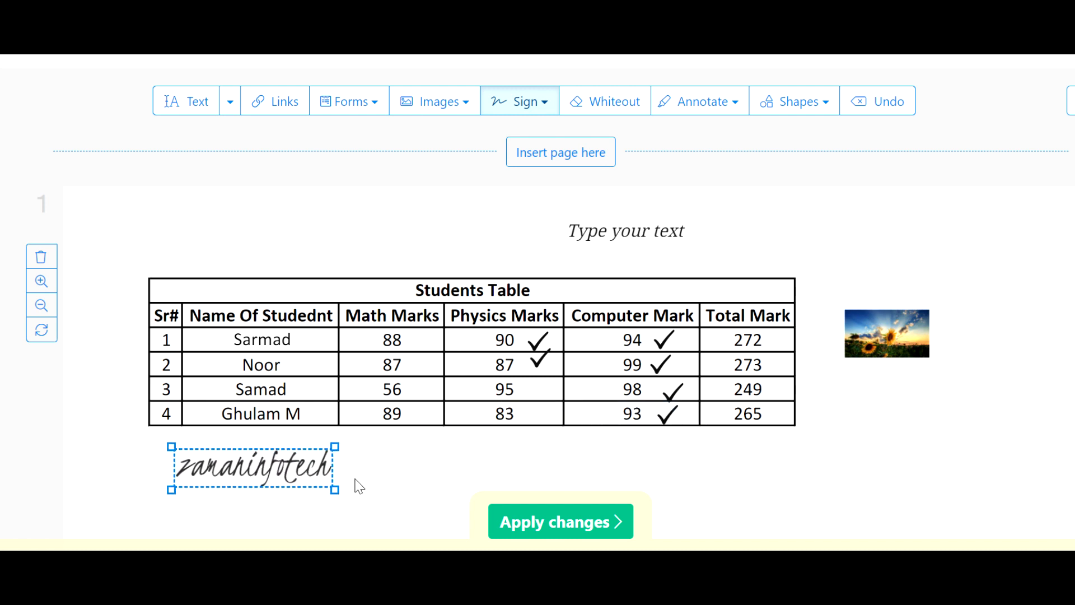
pyautogui.moveTo(333, 488)
pyautogui.mouseDown()
pyautogui.moveTo(271, 464)
pyautogui.moveTo(306, 482)
pyautogui.mouseUp()
pyautogui.click(396, 504)
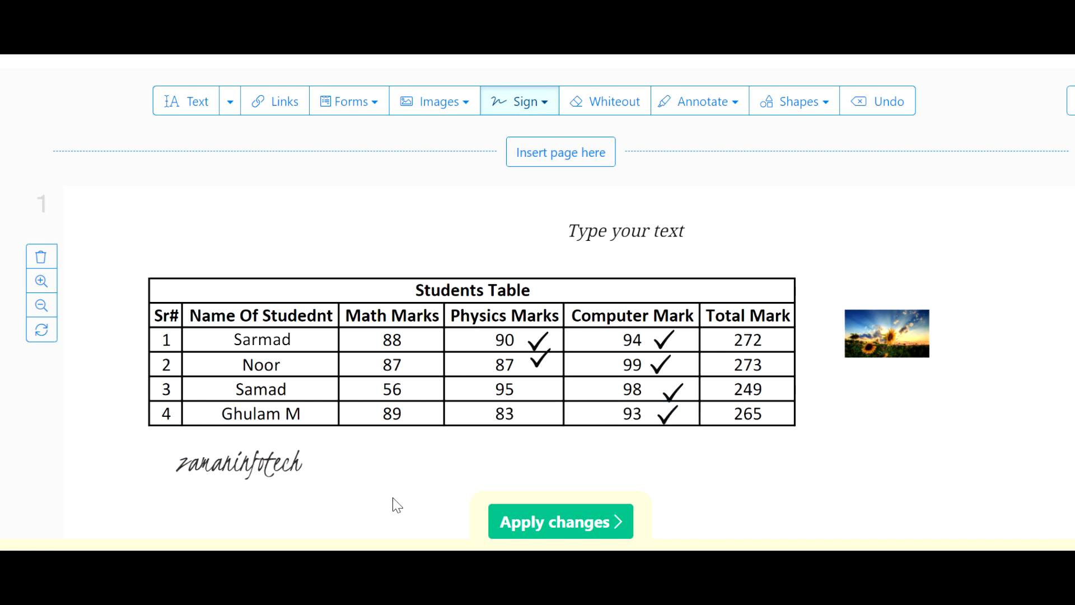
pyautogui.click(559, 354)
pyautogui.click(609, 202)
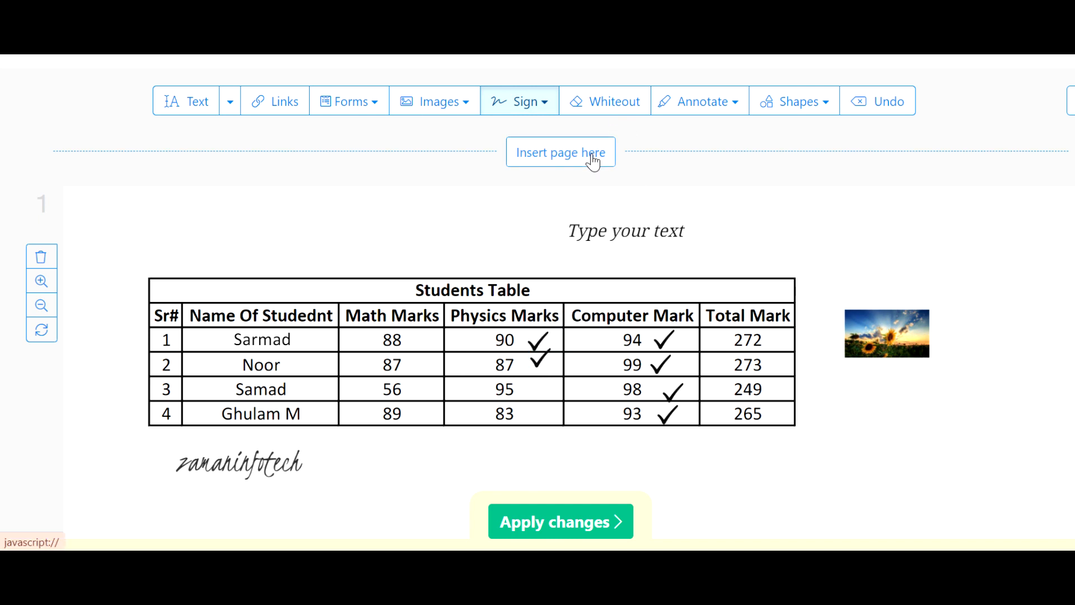
# Try covering the student's name in row 2 with a whiteout box and delete that box
pyautogui.click(622, 112)
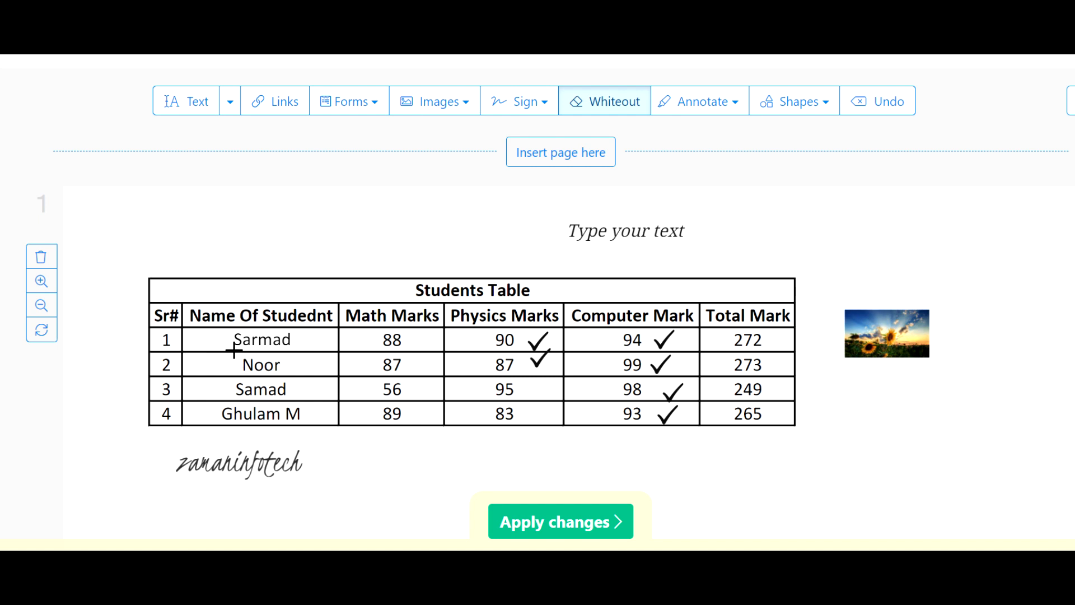
pyautogui.moveTo(234, 351); pyautogui.dragTo(287, 383)
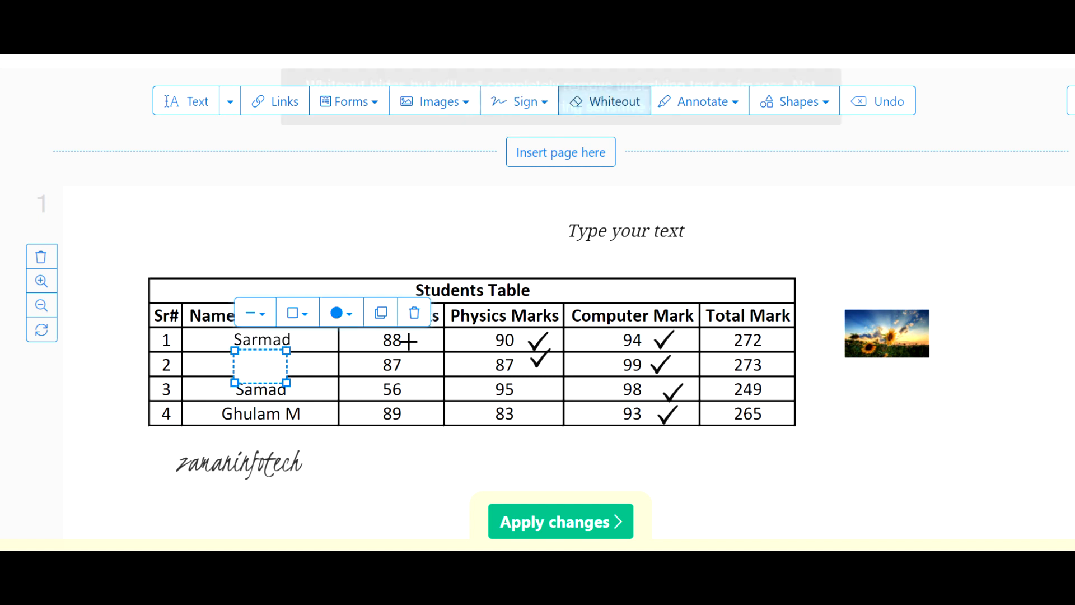
pyautogui.click(416, 312)
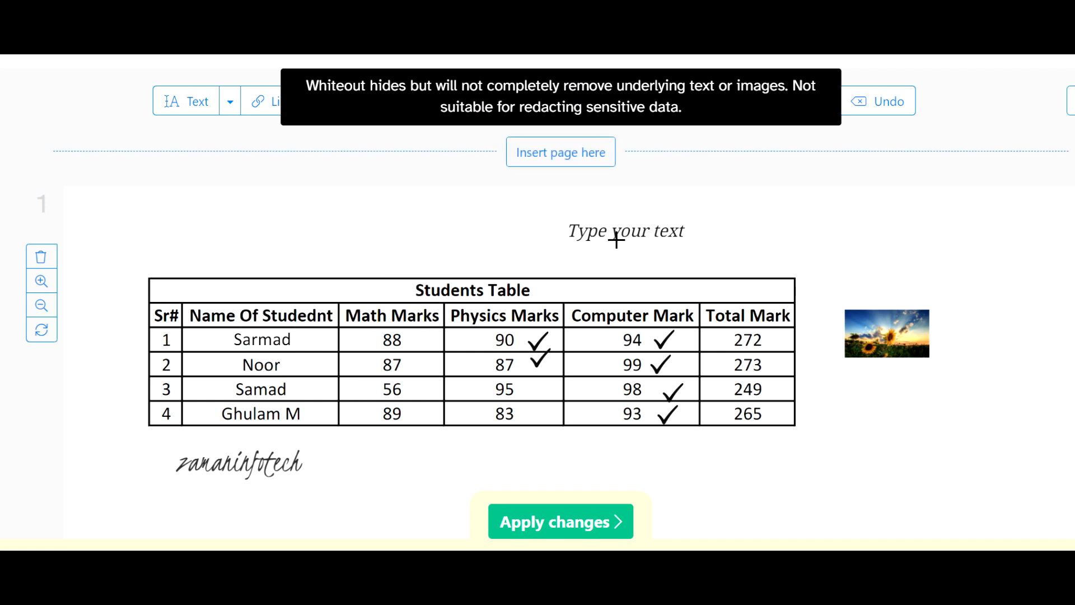
pyautogui.scroll(-2, 773, 228)
pyautogui.scroll(3, 799, 187)
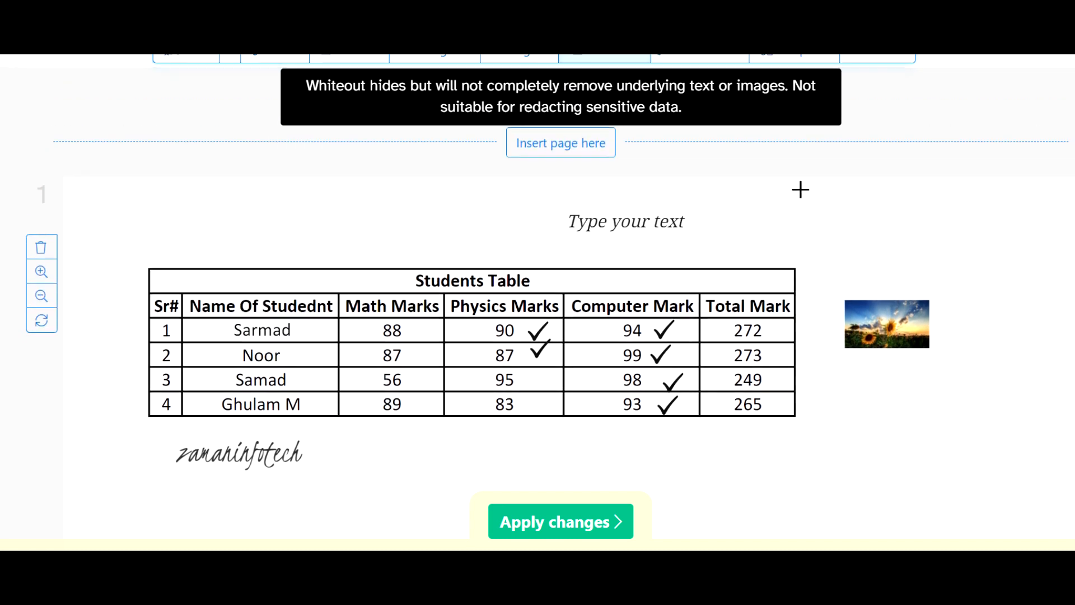
# Try yellow freehand highlighting across the Physics, Computer and Total Mark headers and undo the strokes
pyautogui.click(737, 190)
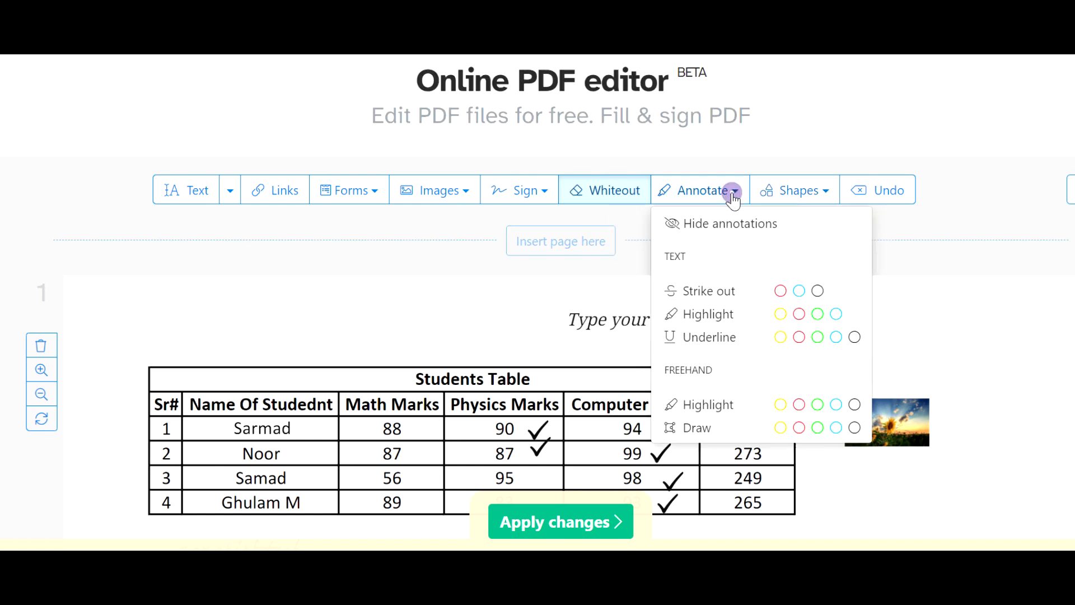
pyautogui.click(702, 414)
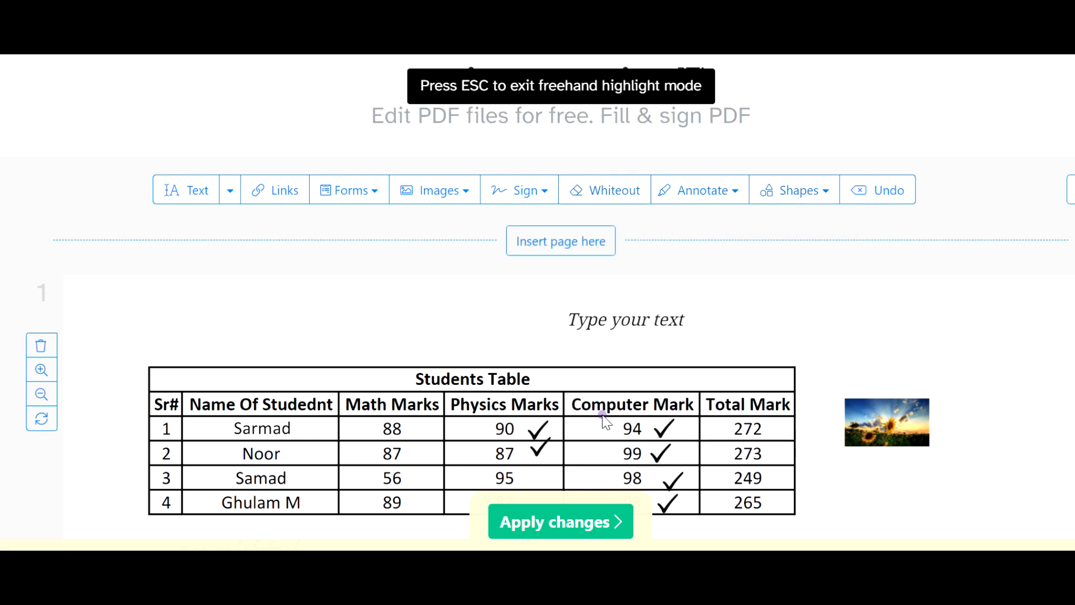
pyautogui.moveTo(604, 415); pyautogui.dragTo(614, 438)
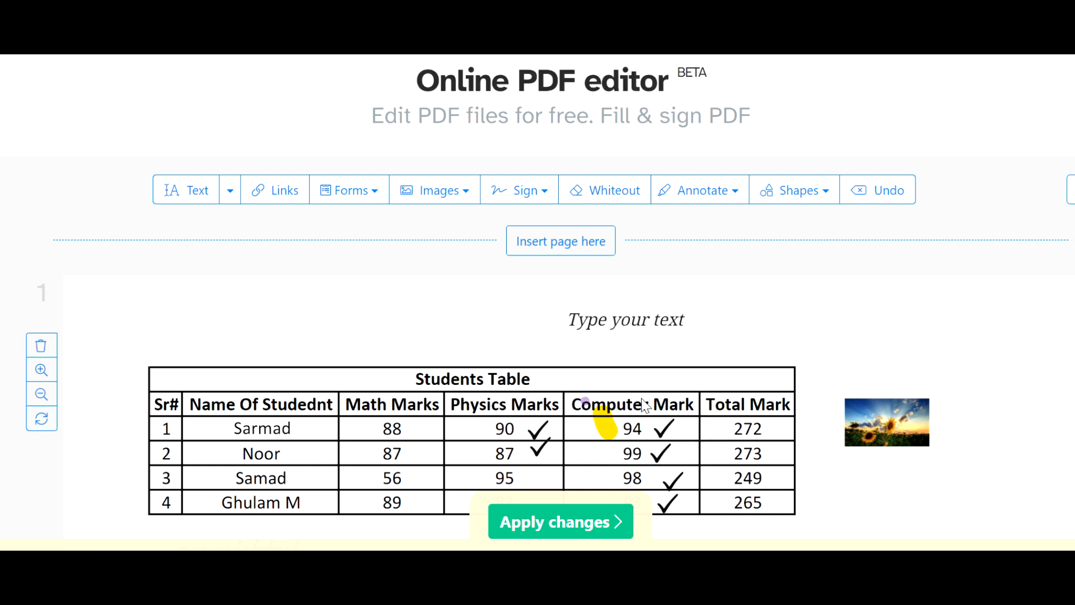
pyautogui.moveTo(575, 405)
pyautogui.mouseDown()
pyautogui.moveTo(740, 413)
pyautogui.moveTo(763, 403)
pyautogui.moveTo(507, 385)
pyautogui.moveTo(434, 421)
pyautogui.mouseUp()
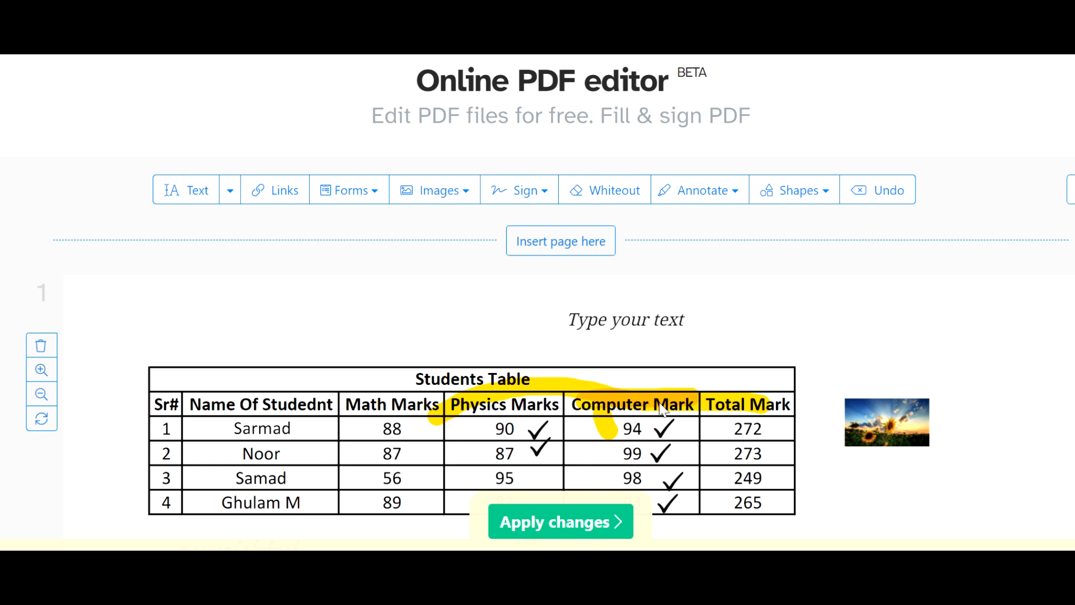
pyautogui.hotkey('ctrl', 'z')
pyautogui.hotkey('ctrl', 'z')
pyautogui.hotkey('ctrl', 'z')
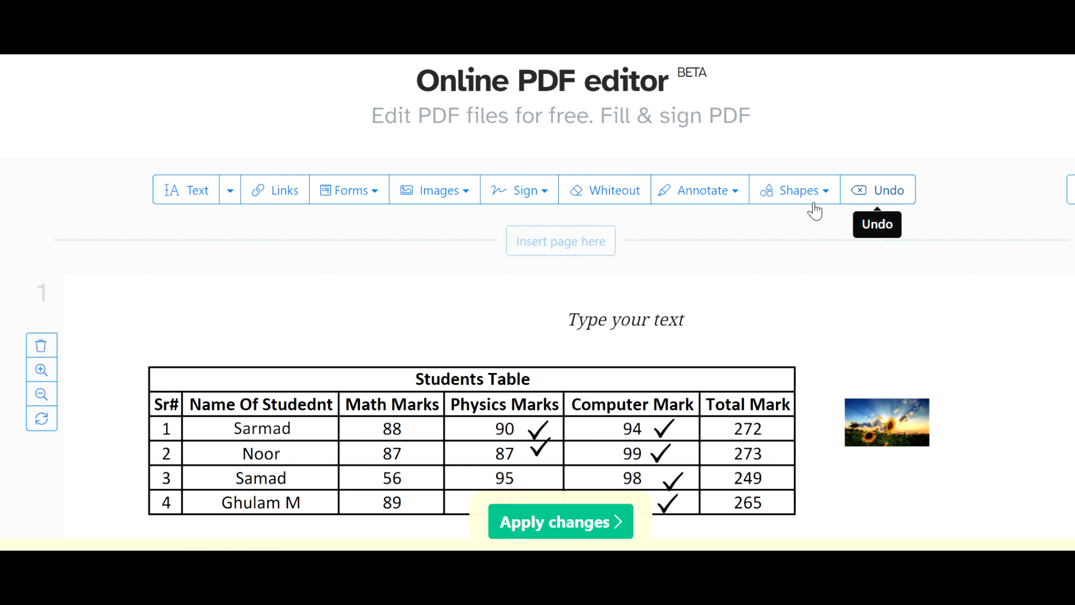
# Draw a wide ellipse over the Students Table title, shift it slightly toward the Math Marks column and fill it with dark blue
pyautogui.scroll(-1, 1059, 238)
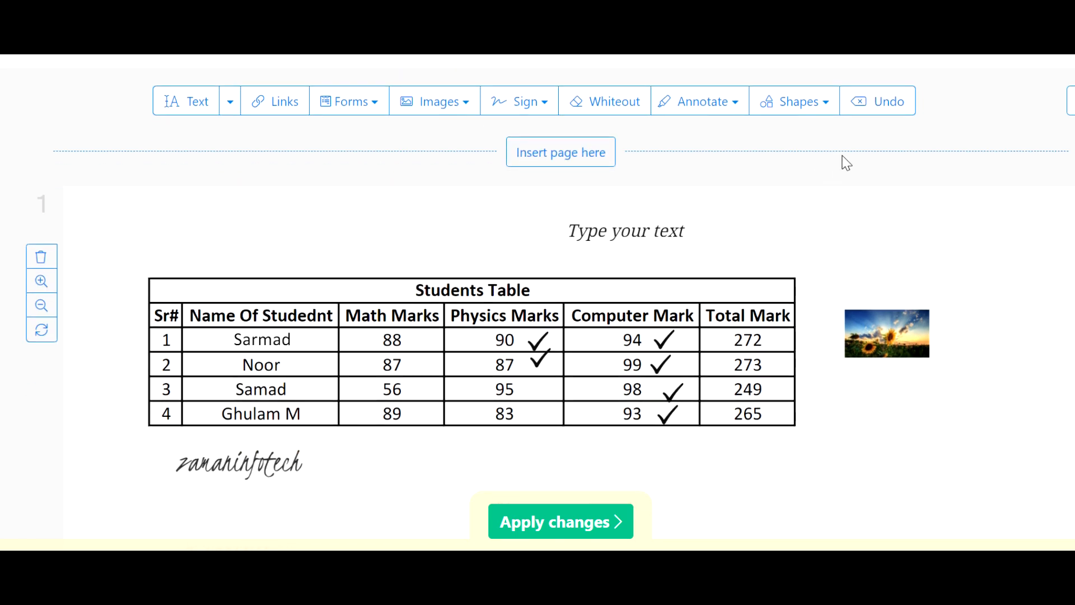
pyautogui.click(821, 101)
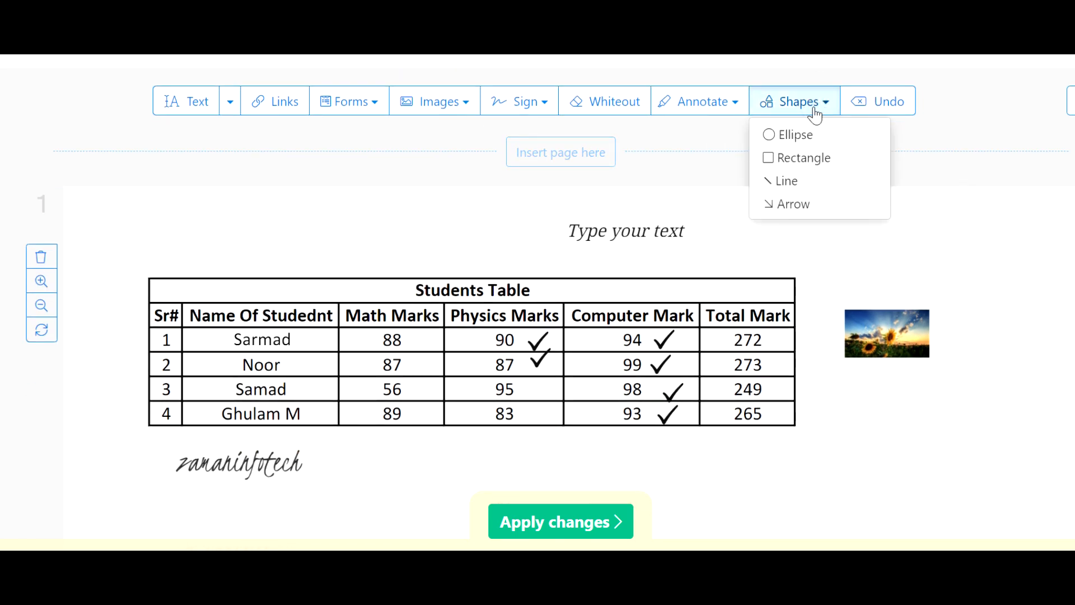
pyautogui.click(793, 143)
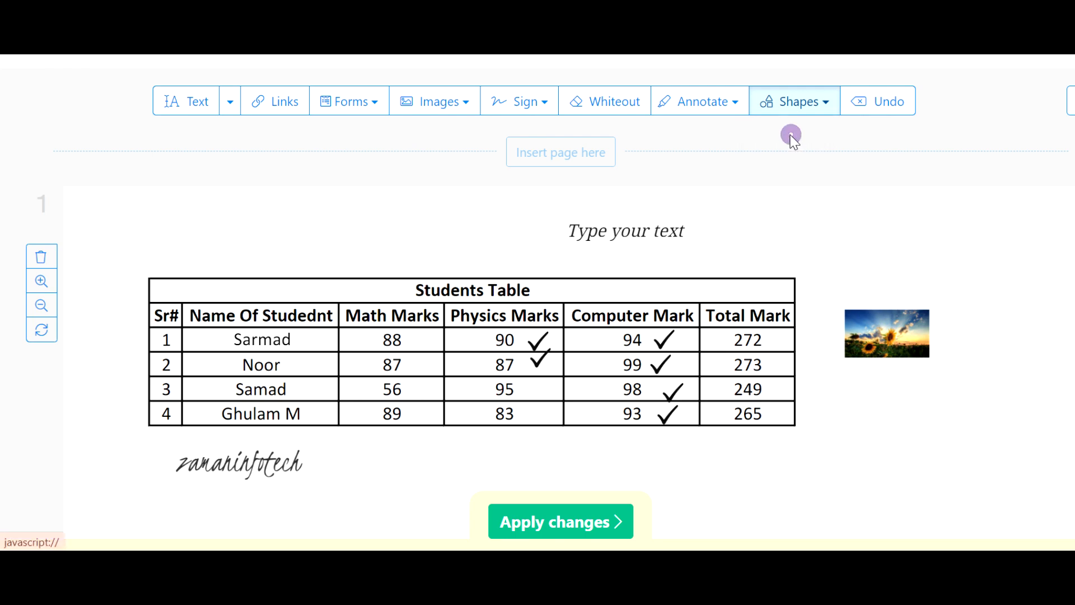
pyautogui.moveTo(387, 261); pyautogui.dragTo(555, 311)
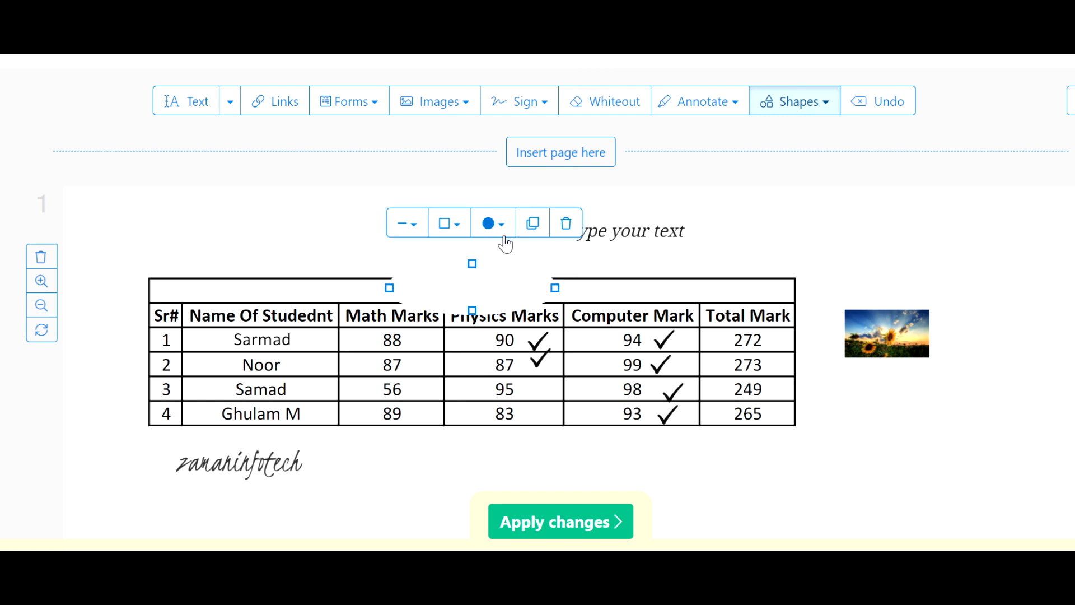
pyautogui.moveTo(480, 293)
pyautogui.mouseDown()
pyautogui.moveTo(345, 250)
pyautogui.moveTo(254, 314)
pyautogui.moveTo(251, 491)
pyautogui.moveTo(262, 415)
pyautogui.moveTo(329, 264)
pyautogui.moveTo(364, 294)
pyautogui.moveTo(429, 314)
pyautogui.moveTo(482, 293)
pyautogui.mouseUp()
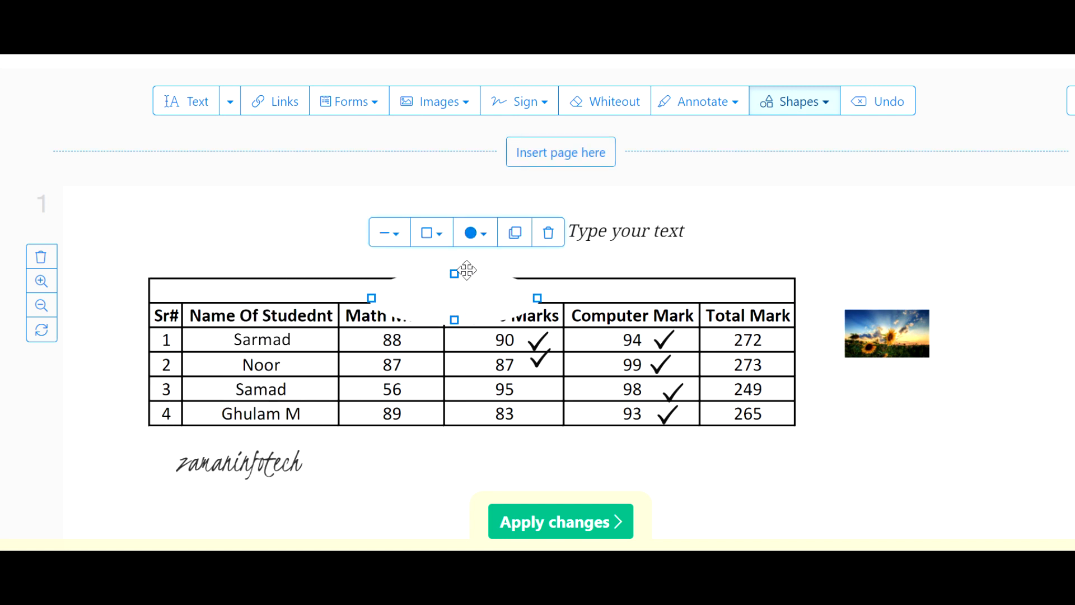
pyautogui.click(485, 236)
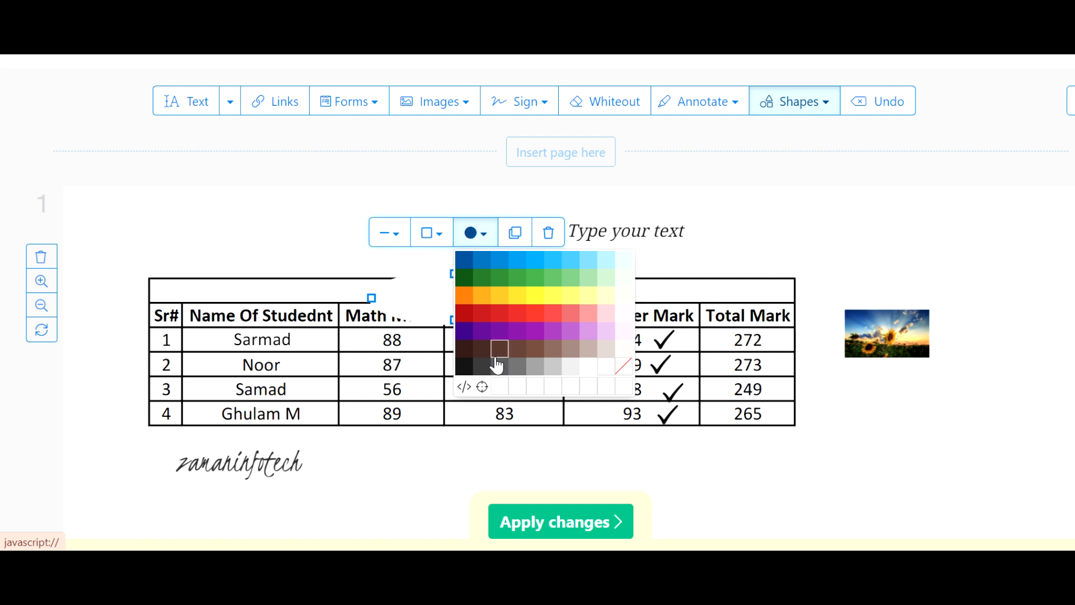
pyautogui.click(468, 263)
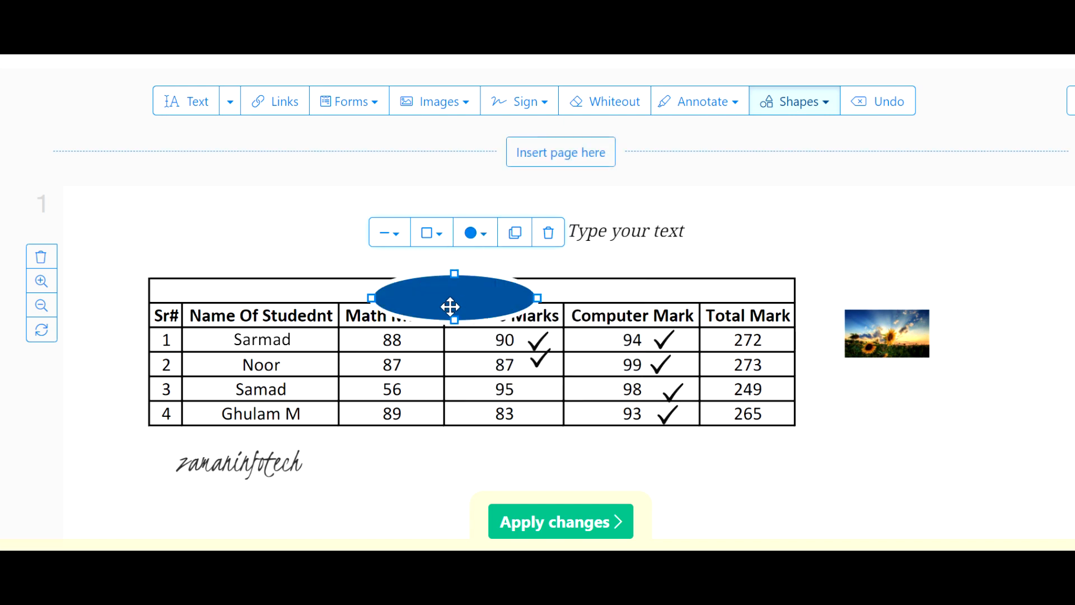
# Try a white fill and a dark blue outline on the ellipse and shift it slightly over the Students Table title
pyautogui.click(485, 243)
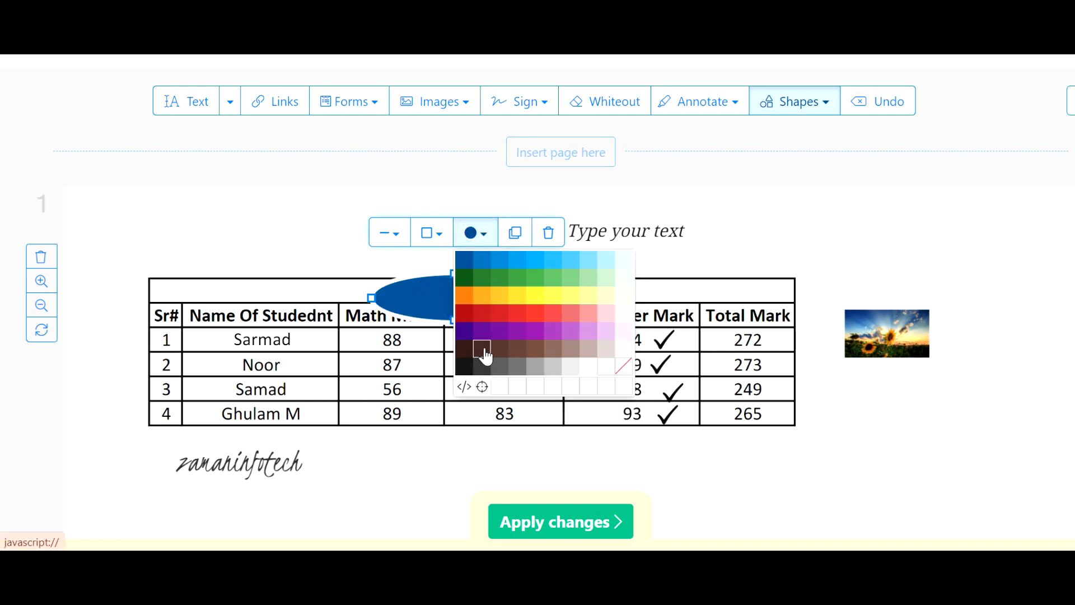
pyautogui.click(504, 391)
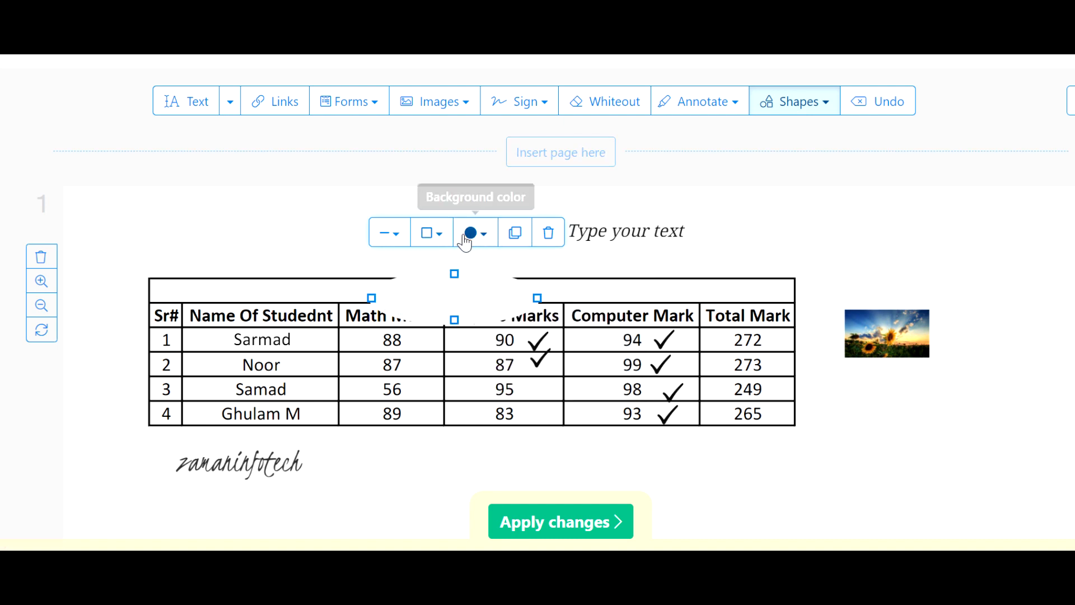
pyautogui.click(436, 234)
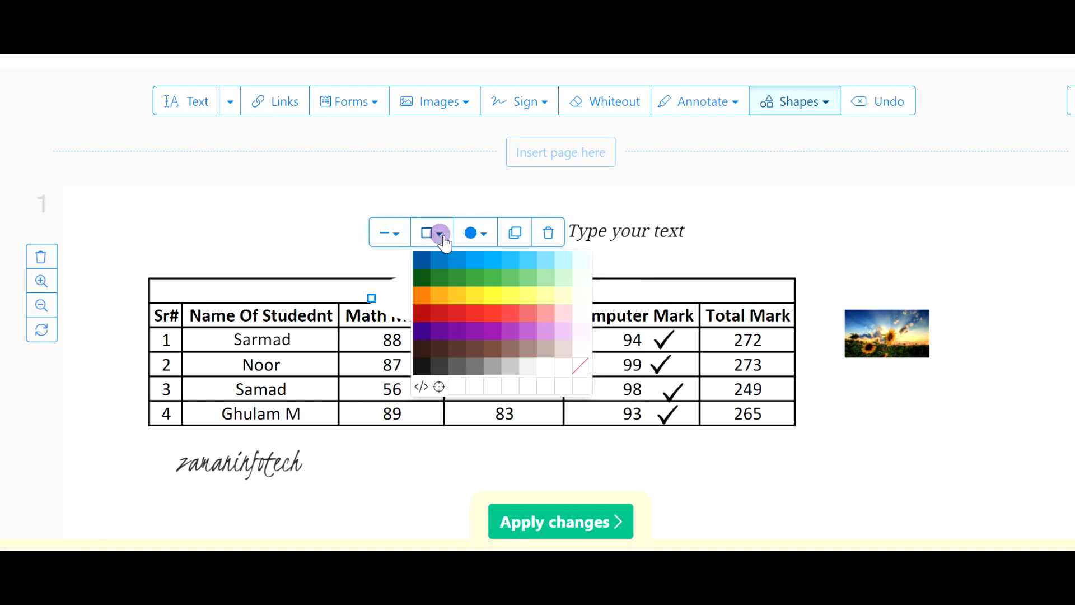
pyautogui.click(424, 261)
pyautogui.moveTo(469, 293)
pyautogui.mouseDown()
pyautogui.moveTo(564, 272)
pyautogui.moveTo(480, 288)
pyautogui.mouseUp()
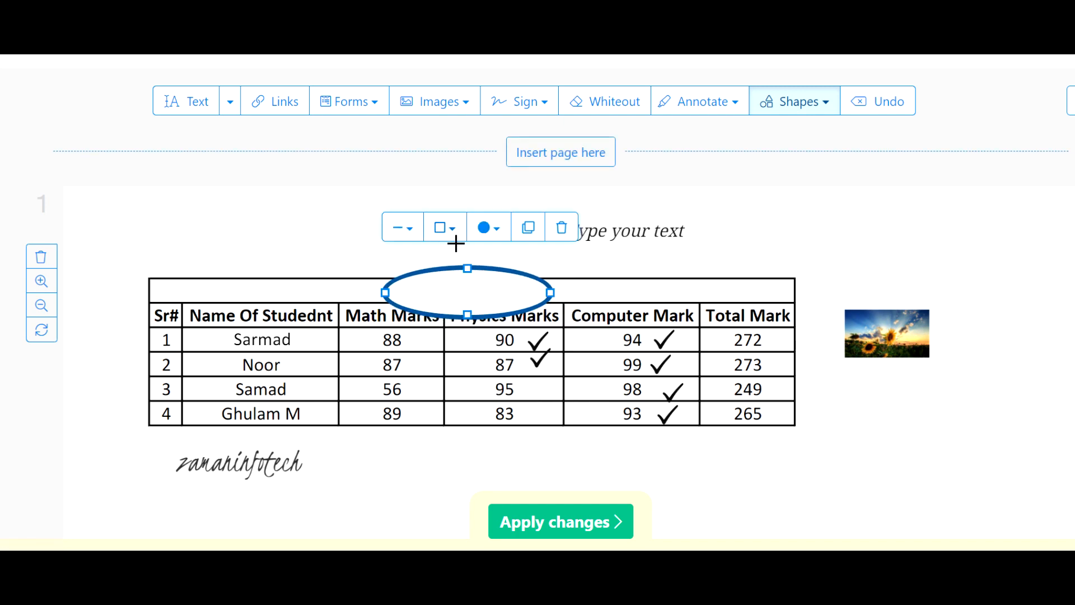
# Delete the ellipse covering the Students Table title
pyautogui.click(500, 233)
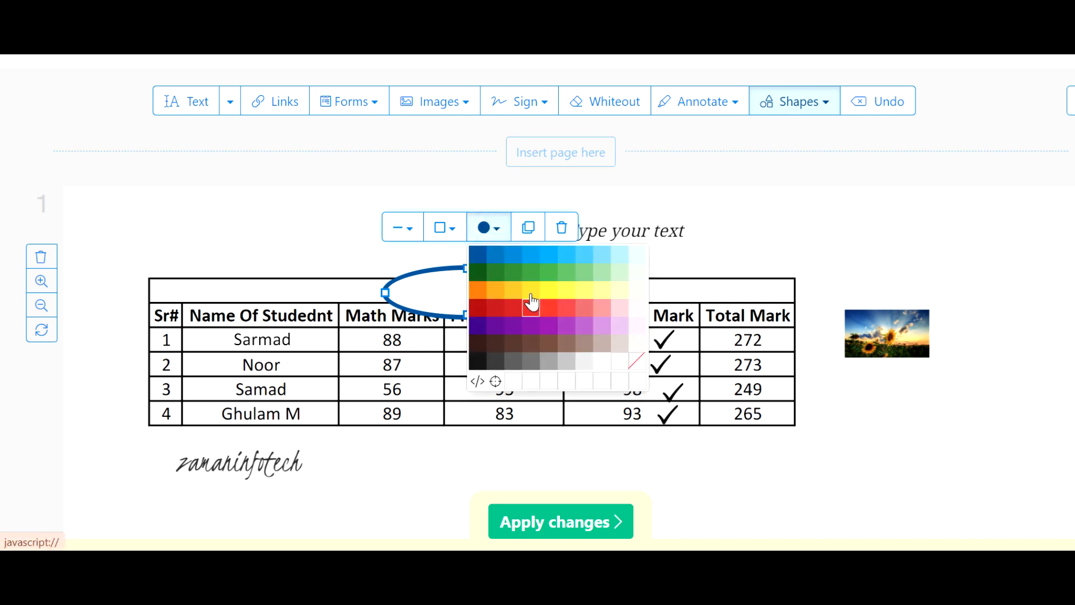
pyautogui.click(562, 228)
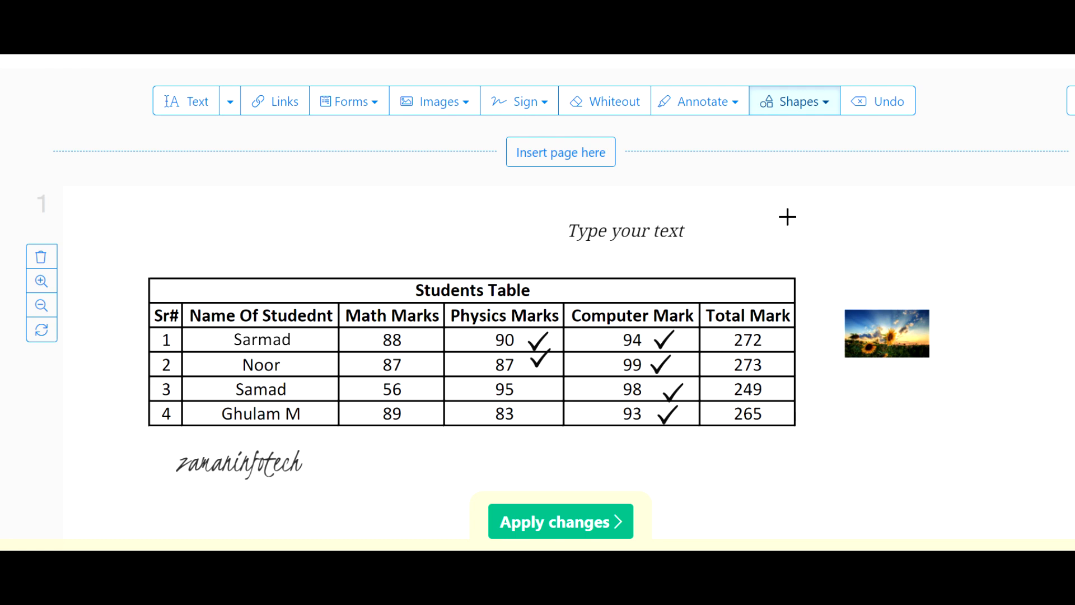
pyautogui.scroll(2, 786, 217)
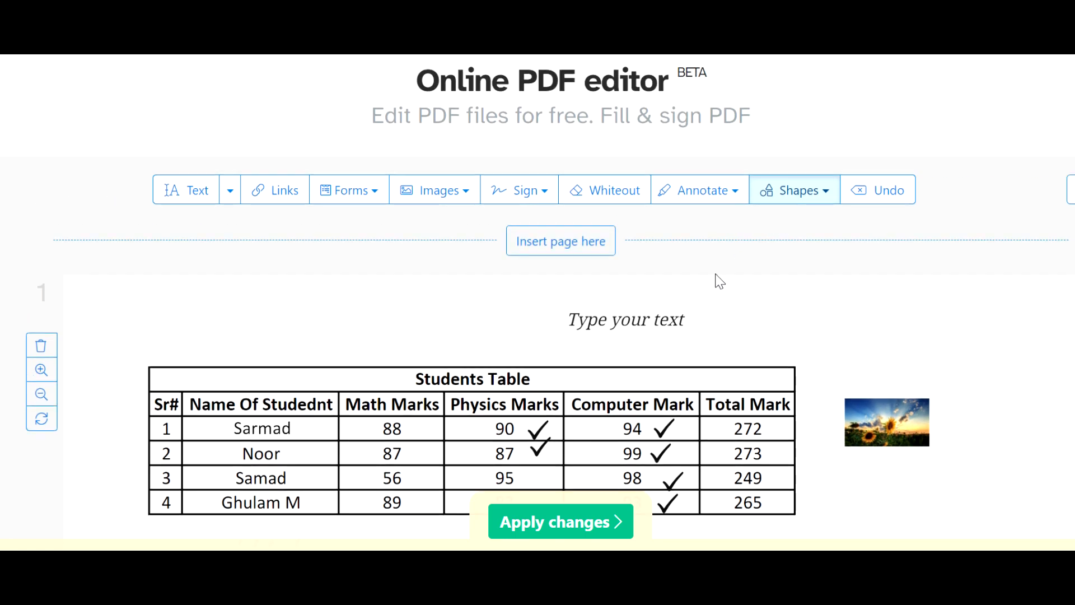
# Apply the changes to the PDF and keep the unused "Type your text" edit
pyautogui.scroll(-4, 716, 280)
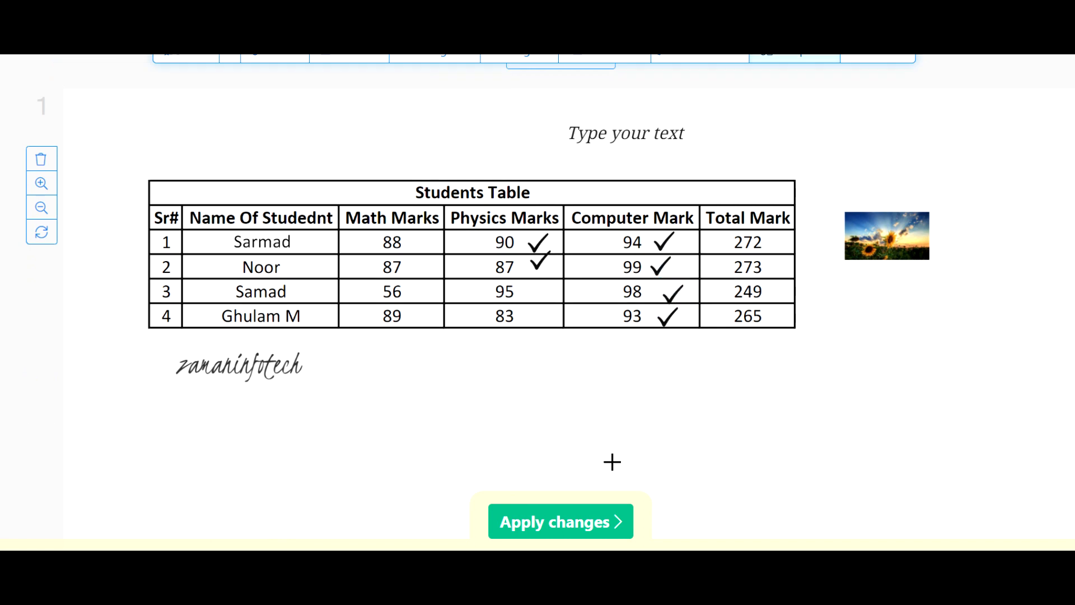
pyautogui.click(556, 526)
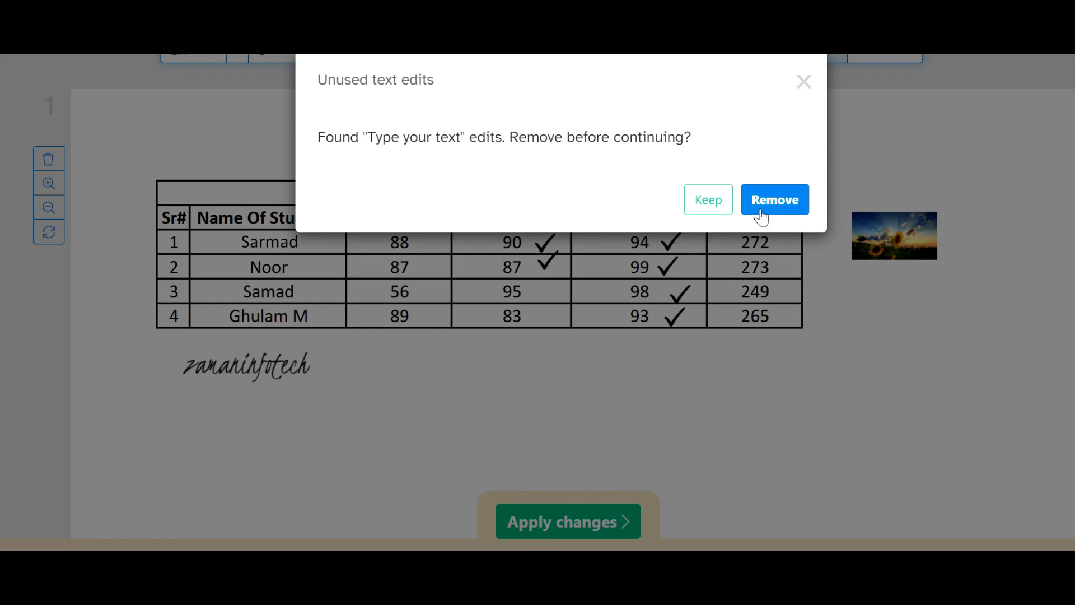
pyautogui.click(709, 202)
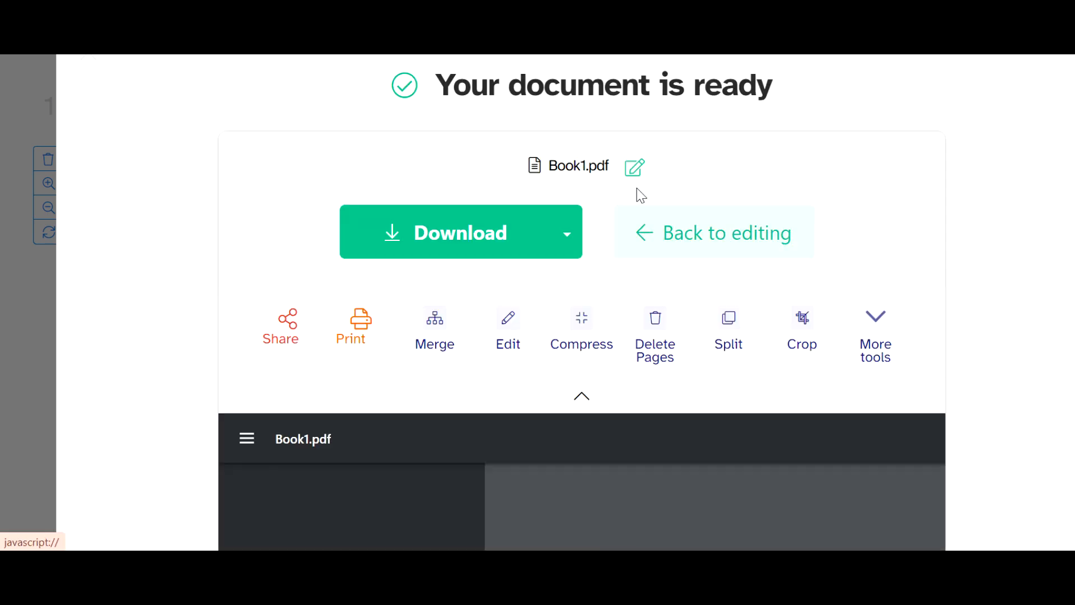
# Review the processed Book1.pdf preview, checking the table, check marks, signature and image, along with the download option
pyautogui.scroll(-5, 716, 388)
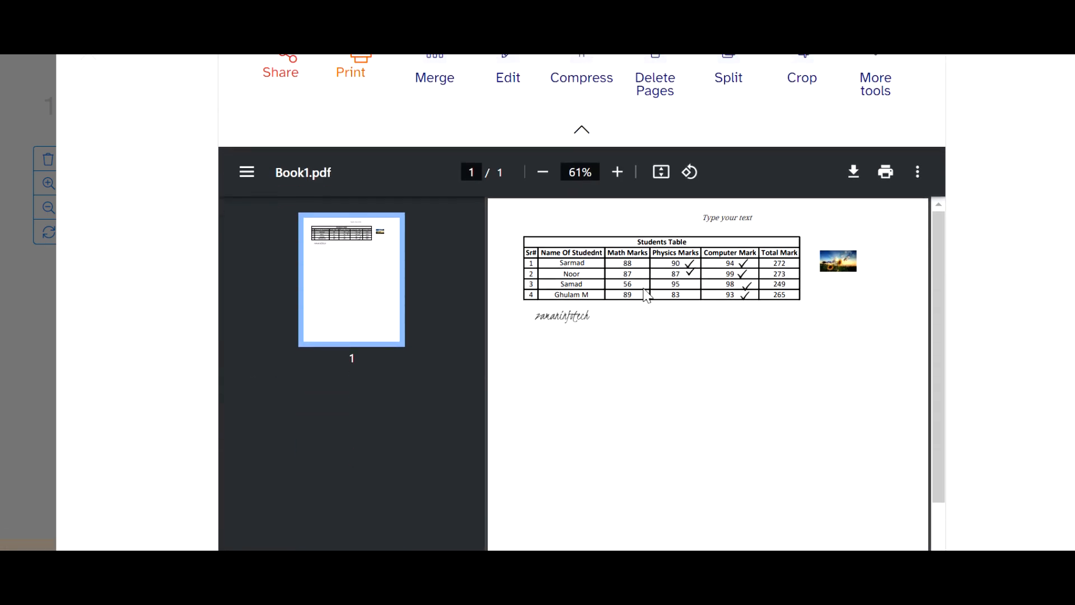
pyautogui.scroll(-2, 815, 269)
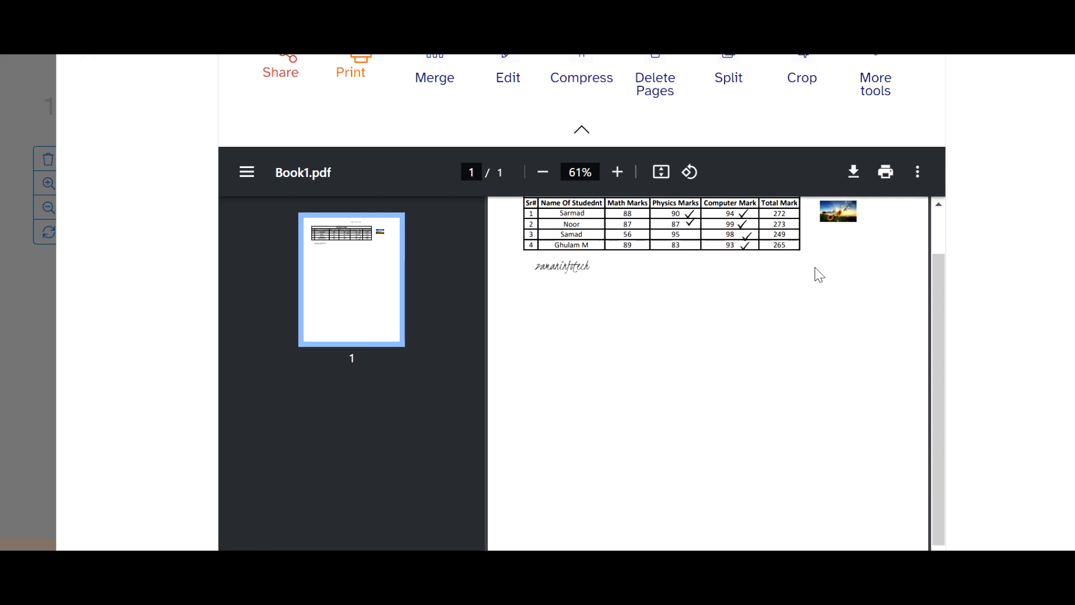
pyautogui.scroll(2, 815, 268)
pyautogui.scroll(5, 501, 204)
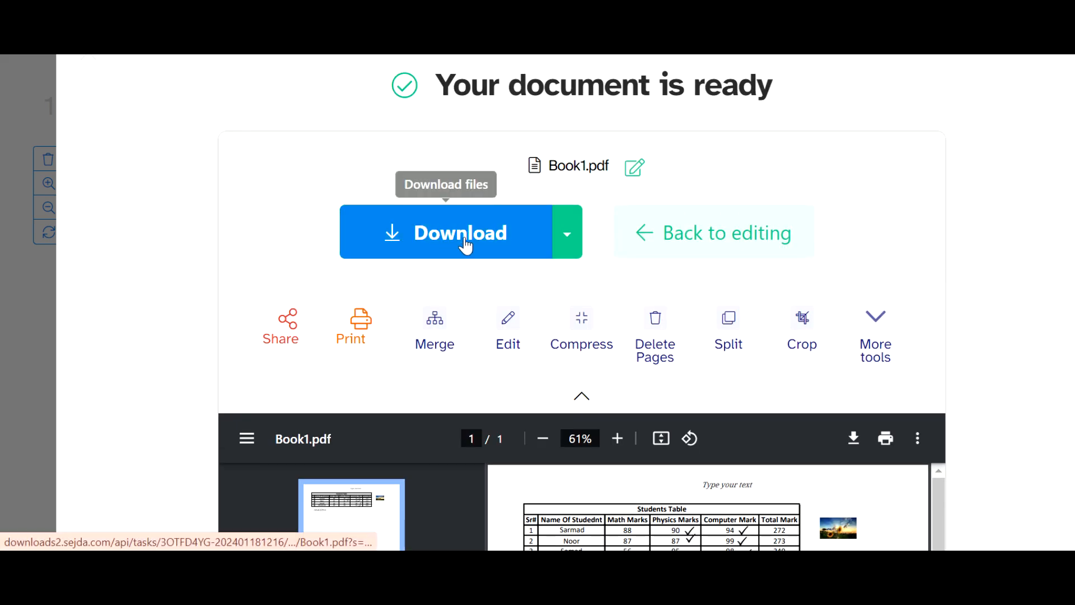
pyautogui.scroll(-1, 752, 404)
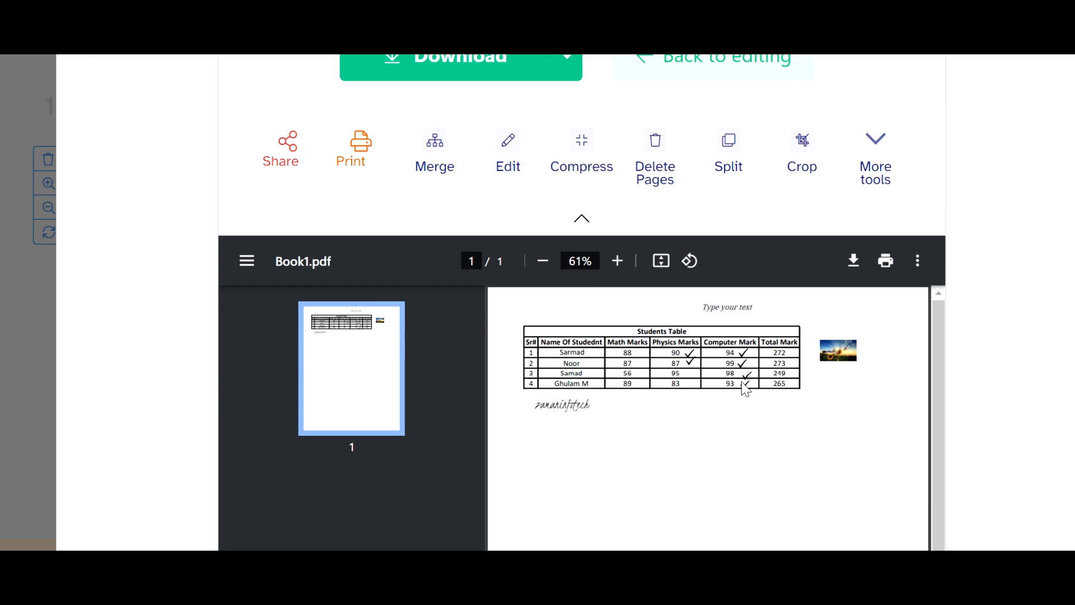
pyautogui.scroll(3, 746, 389)
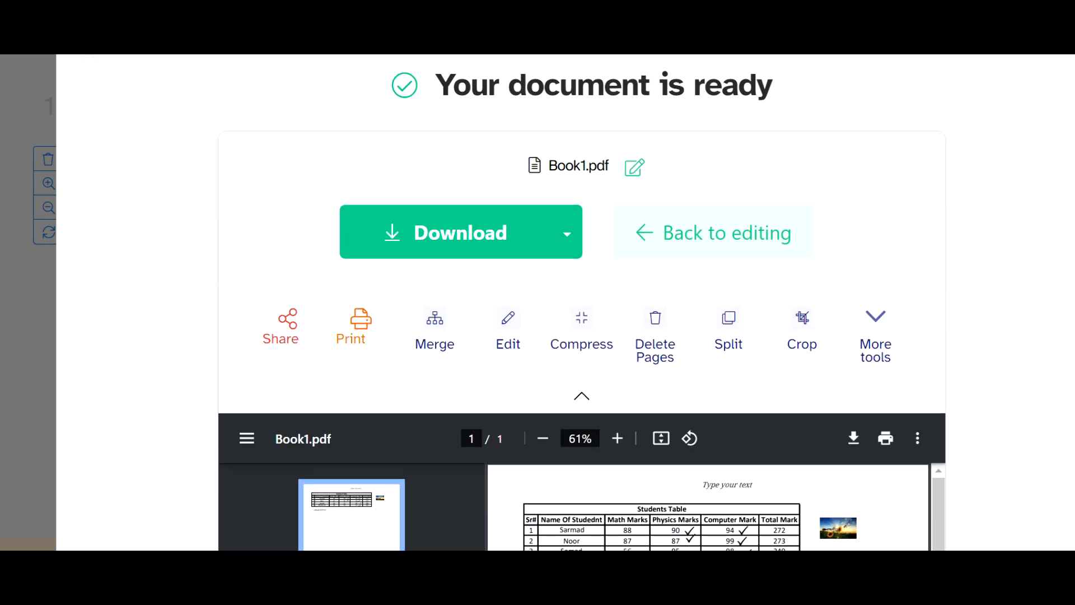